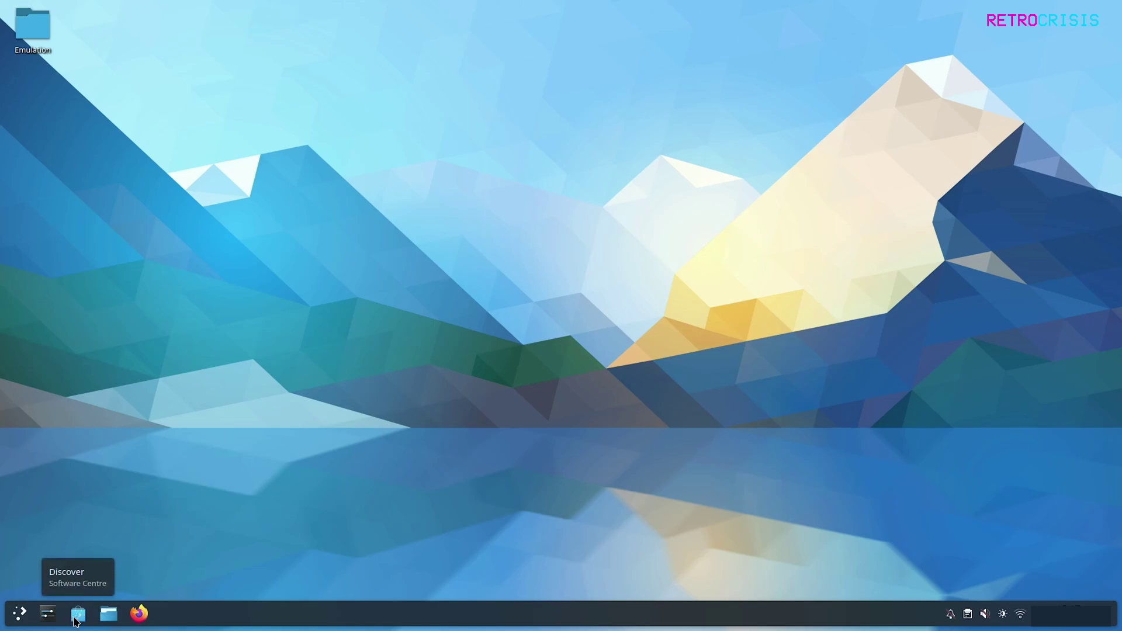
Launch Discover, browse Games › Emulators, and scroll the 55 emulators to find RetroArch.
left_click(17, 618)
mouse_move(61, 506)
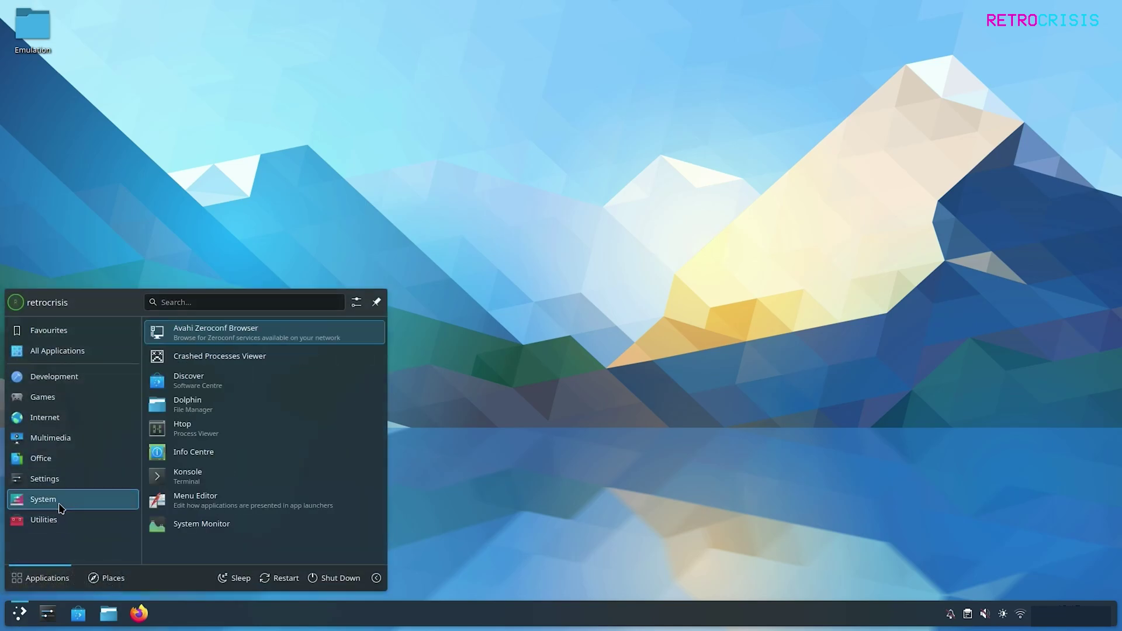
left_click(244, 388)
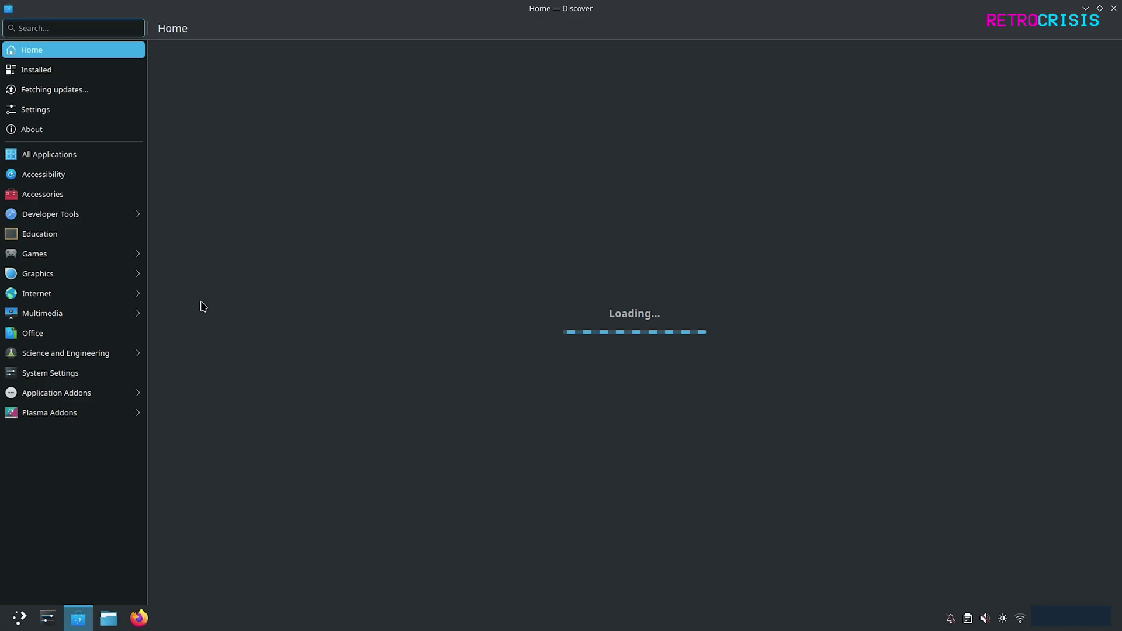
left_click(66, 257)
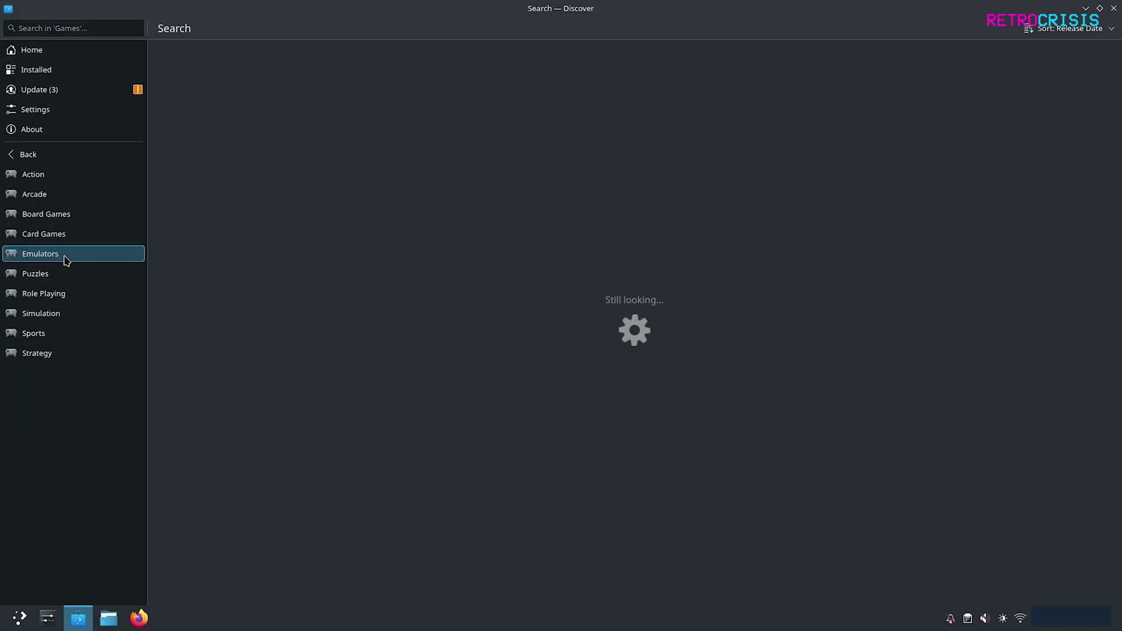
left_click(67, 261)
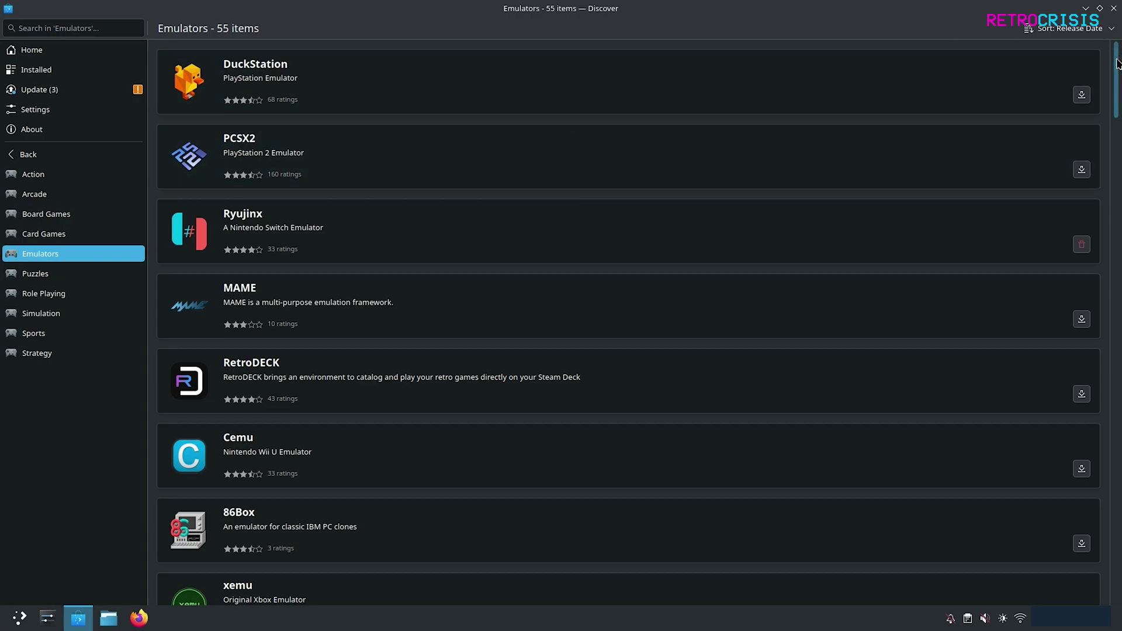
left_click_drag(1117, 63, 1119, 241)
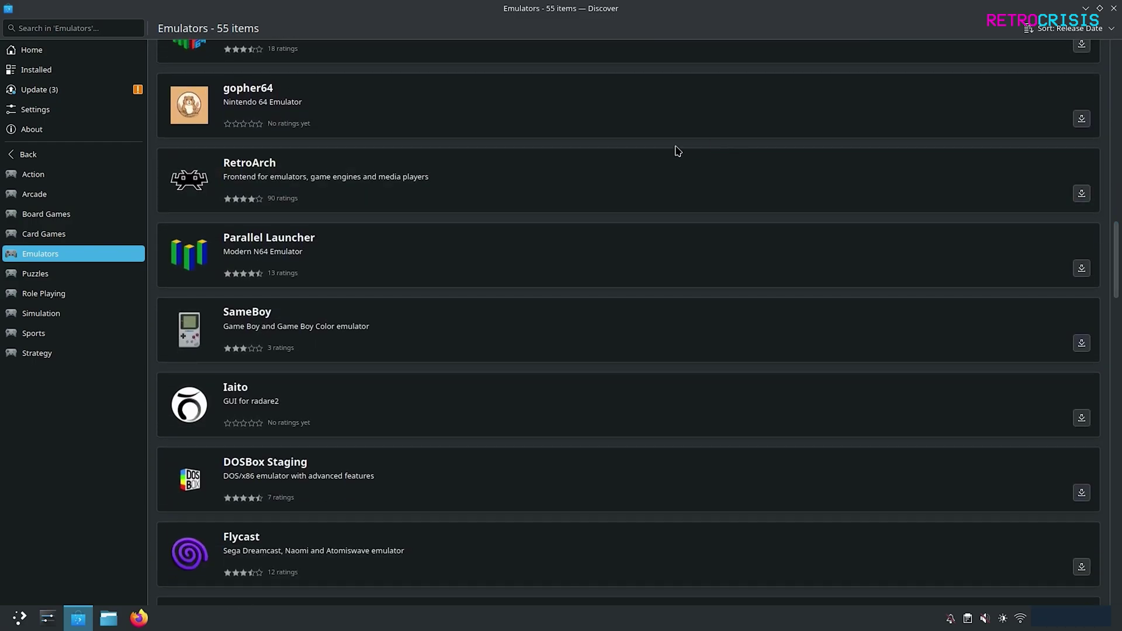
Install RetroArch 1.19.1 from Flathub via its Discover details page.
left_click(346, 176)
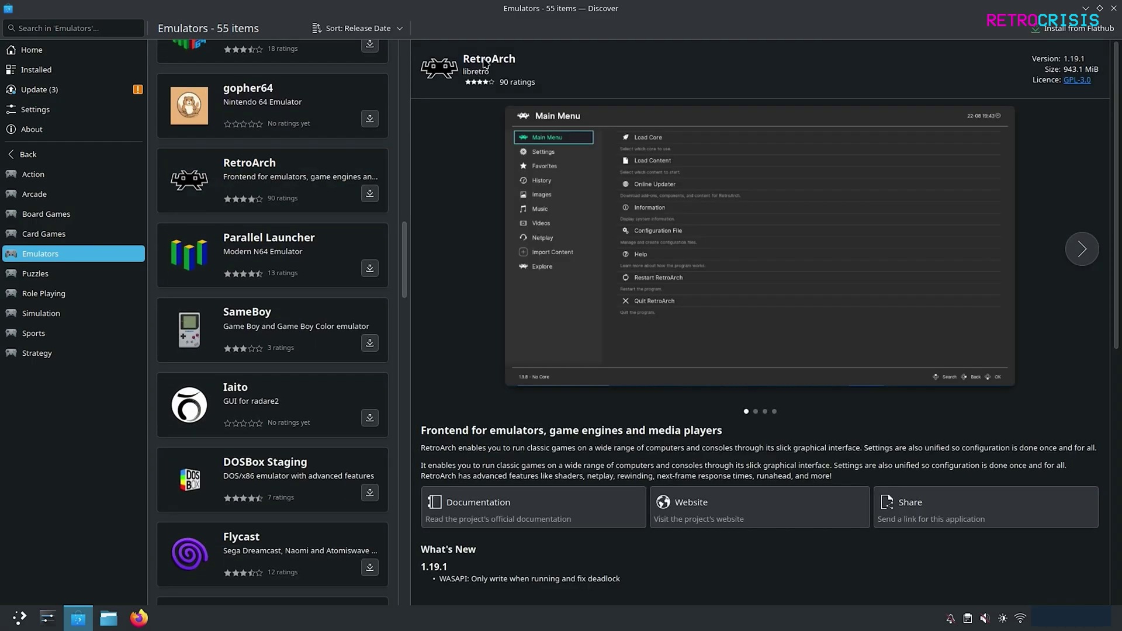
left_click(1079, 34)
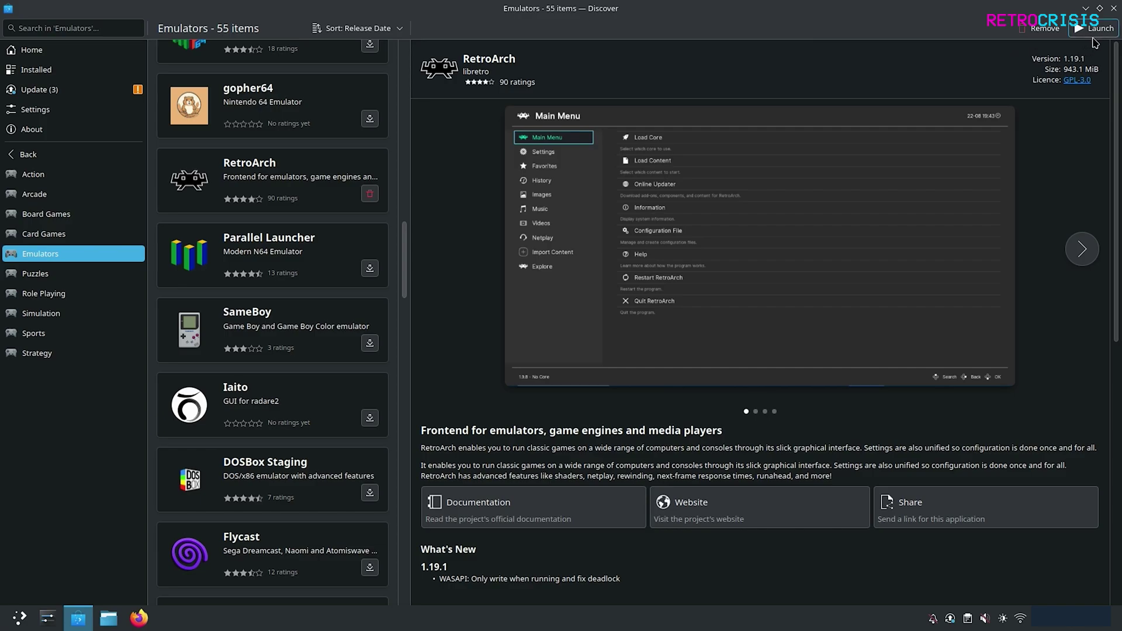
Close Discover and start RetroArch from the launcher's Games category.
left_click(1113, 9)
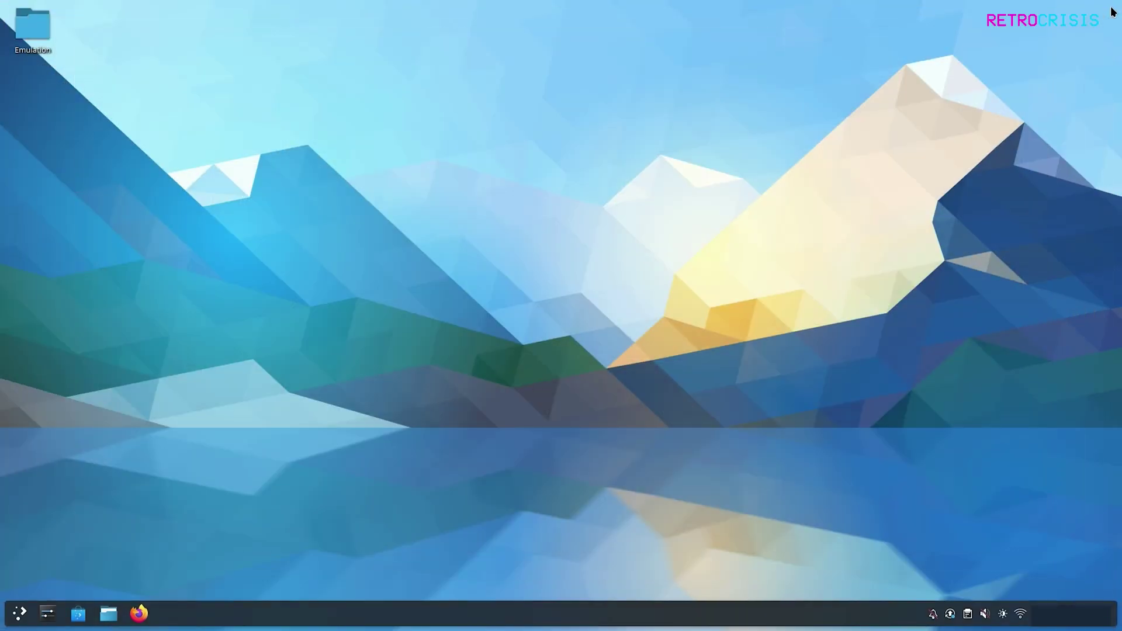
left_click(18, 614)
left_click(51, 397)
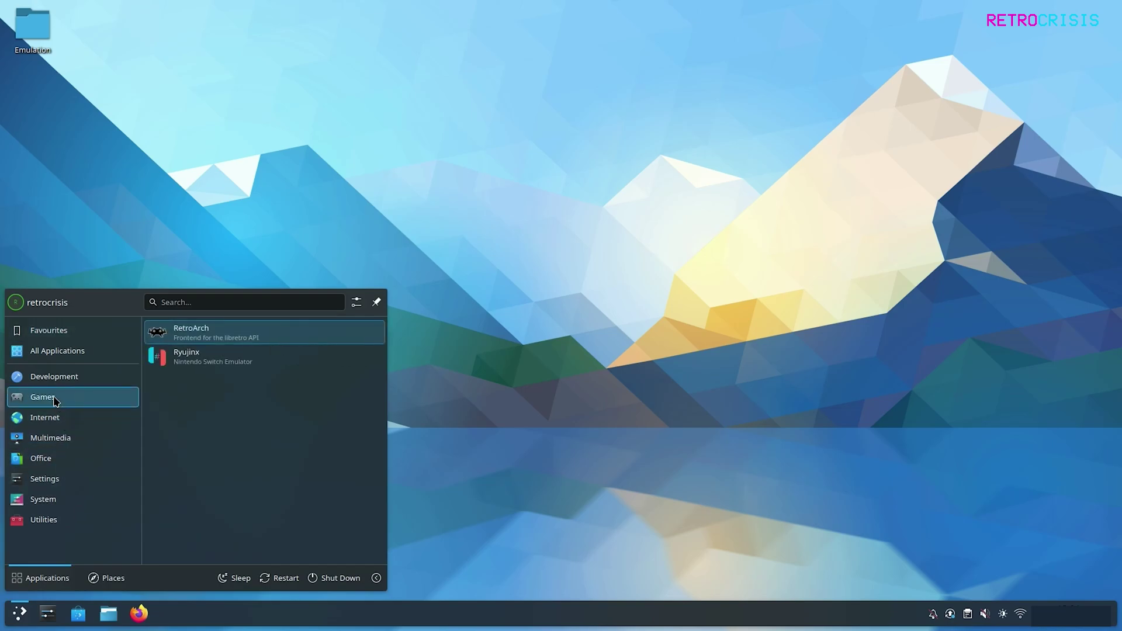
left_click(303, 334)
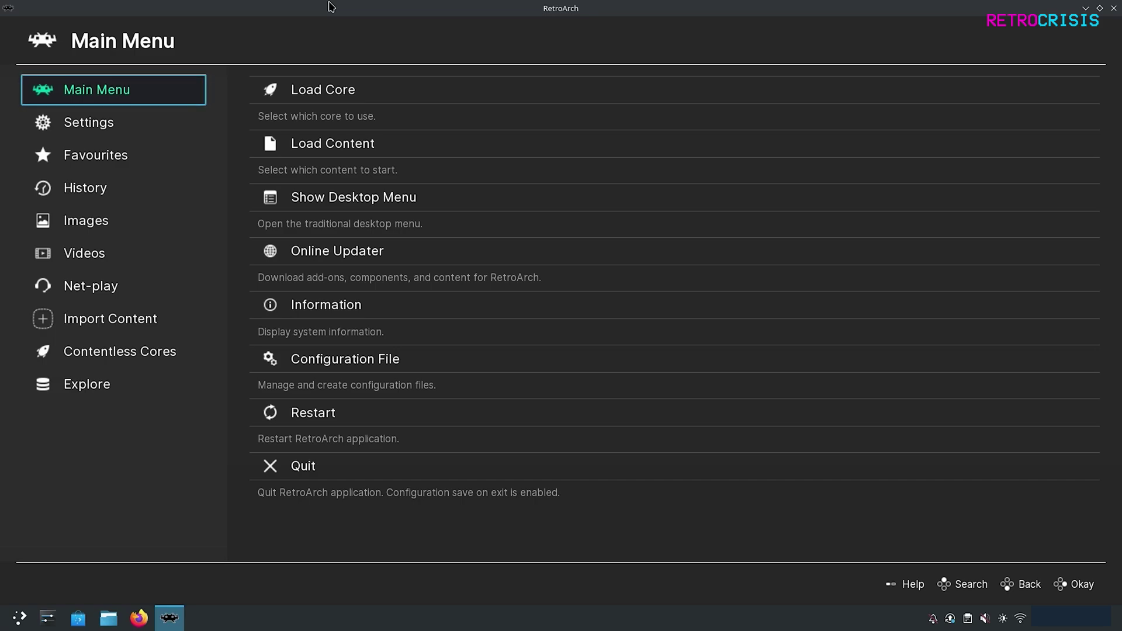
Switch the video driver from gl to vulkan under Settings › Video › Output.
key("Down")
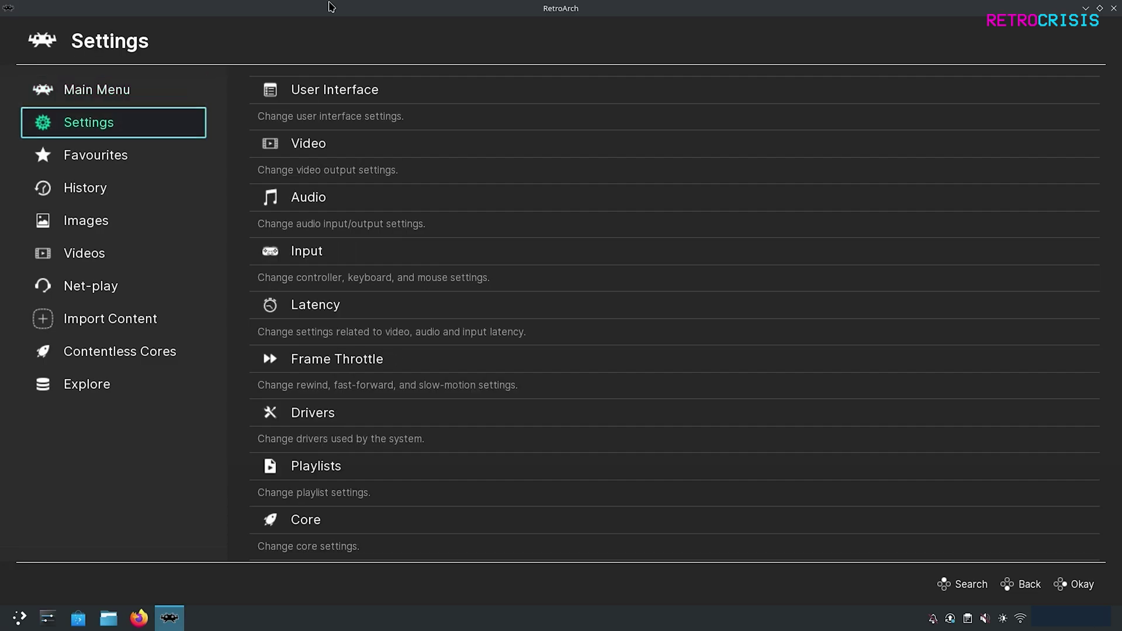
key("Right")
key("Down")
key("Return")
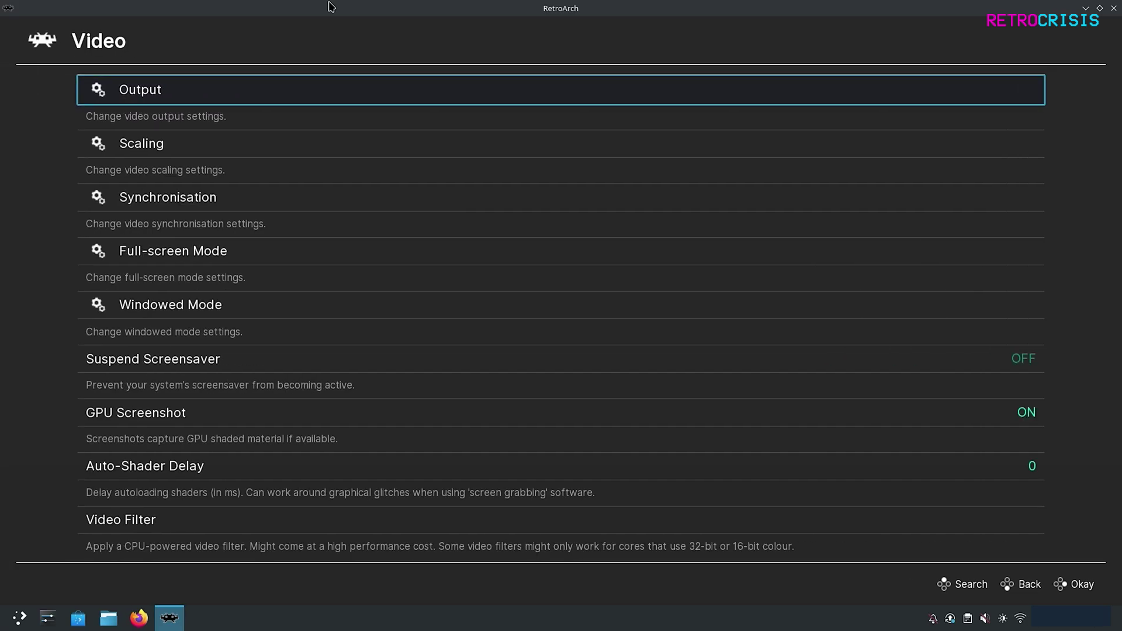
key("Return")
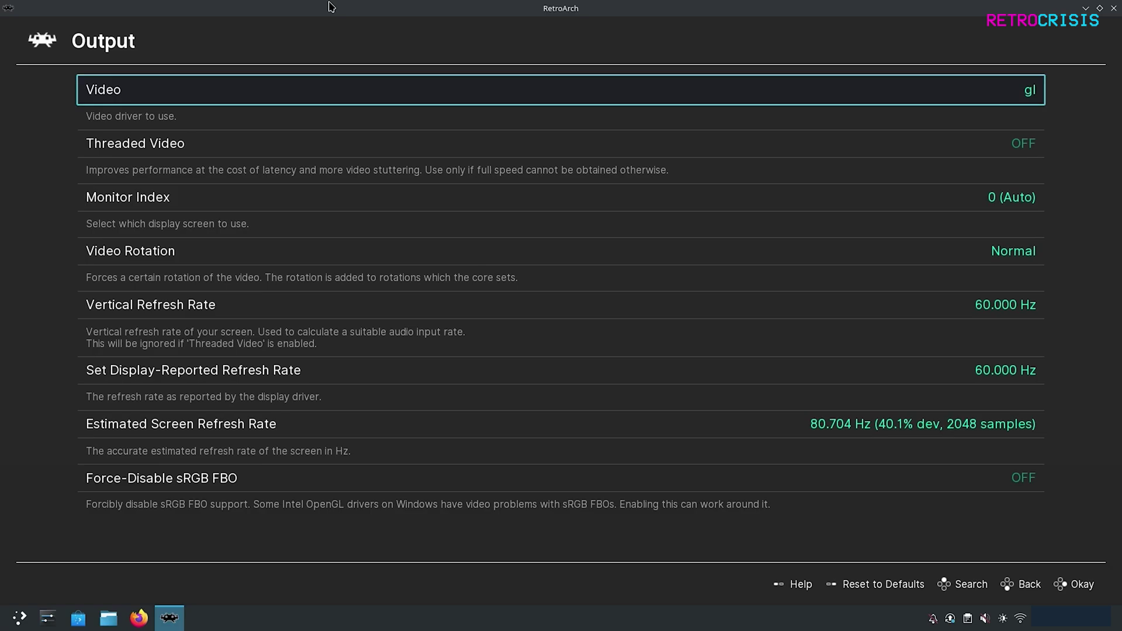
key("Return")
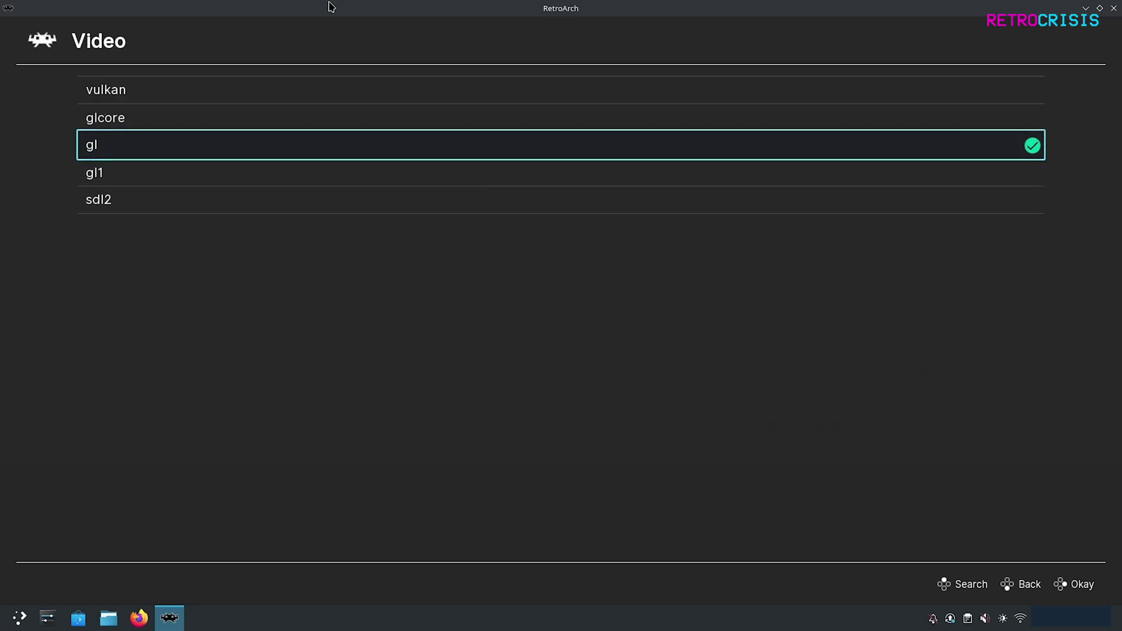
key("Up")
key("Up")
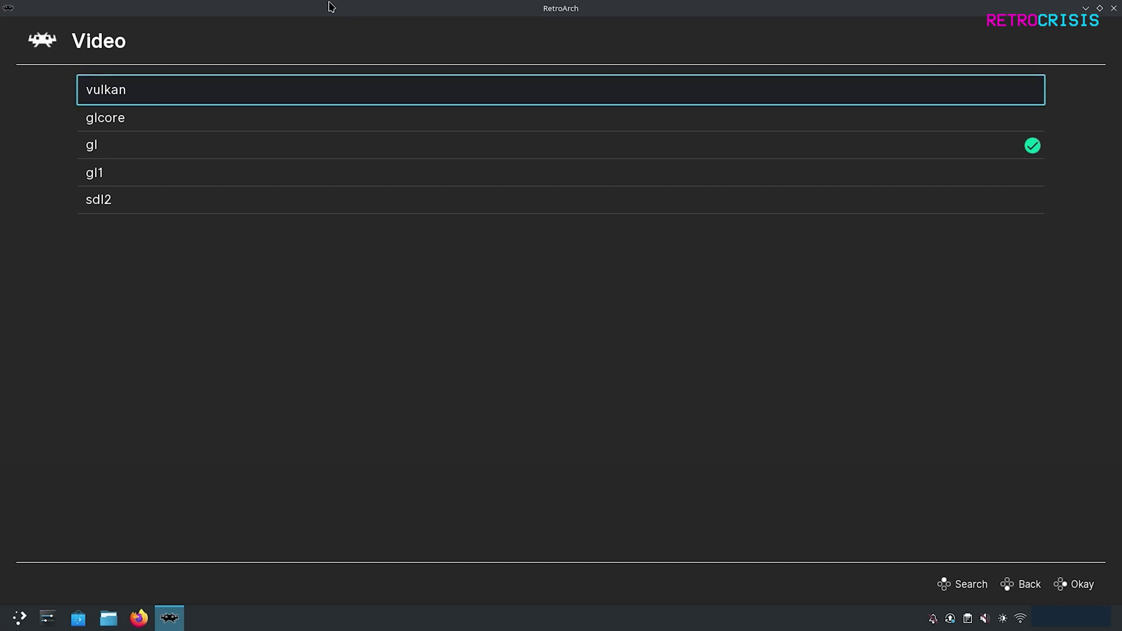
key("Return")
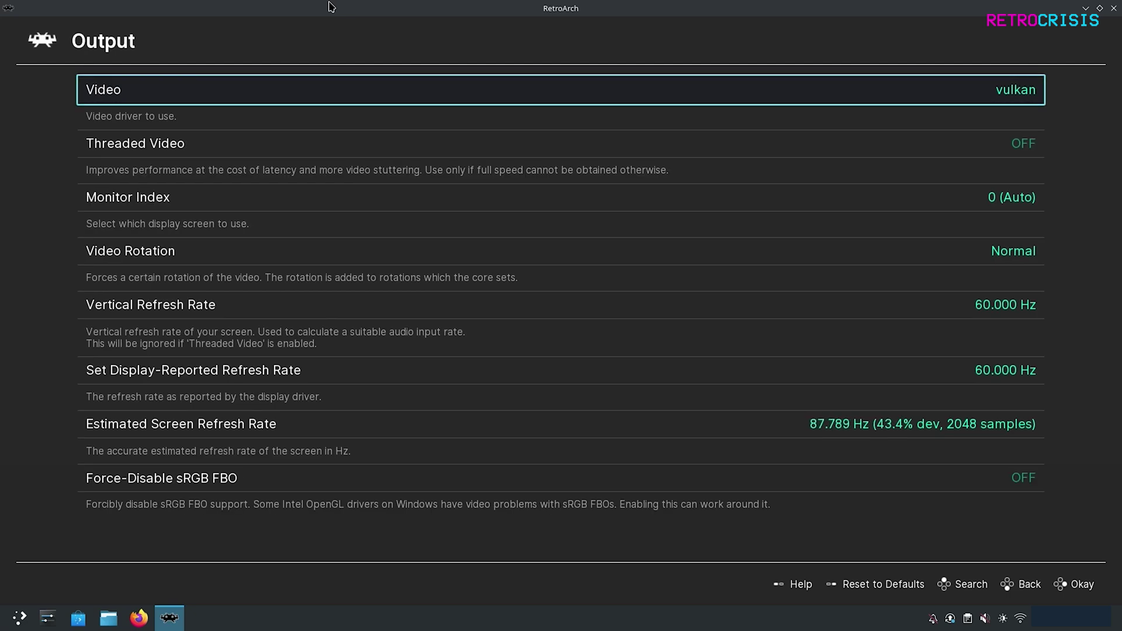
Download the Sony - PlayStation (Beetle PSX HW) core from Online Updater's Core Downloader.
key("BackSpace")
key("BackSpace")
key("BackSpace")
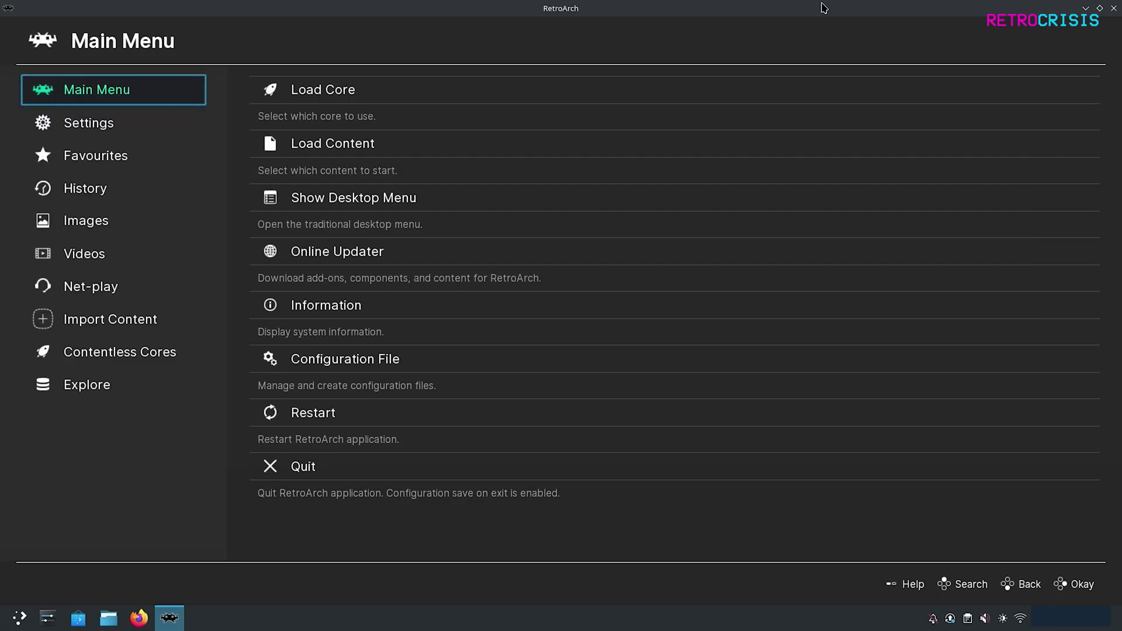
key("Right")
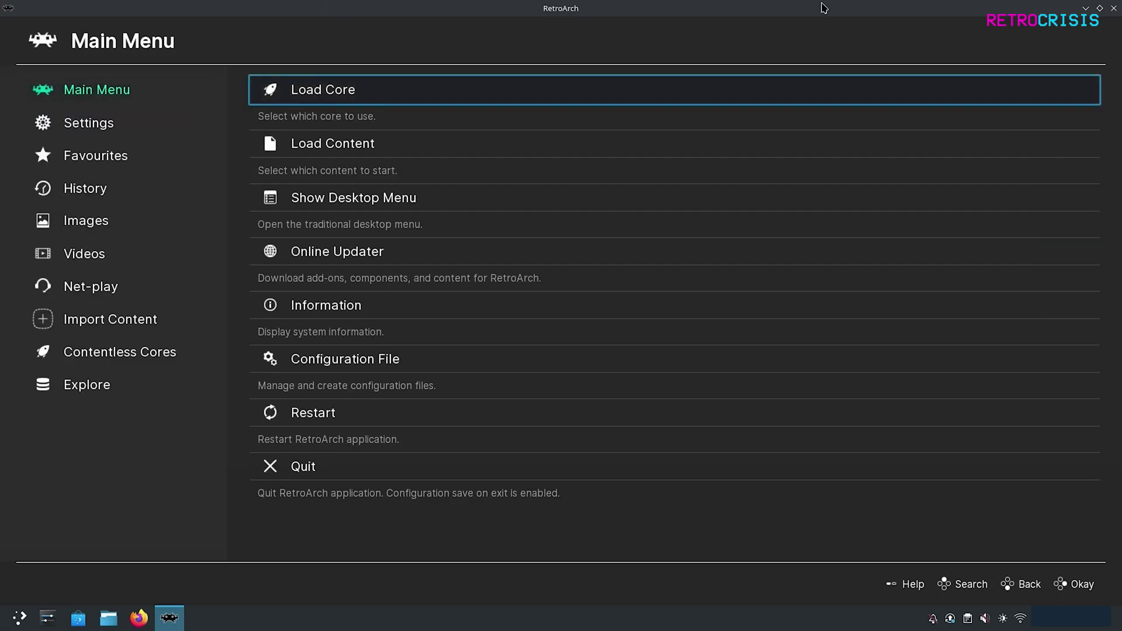
key("Down")
key("Down")
key("Down")
key("Return")
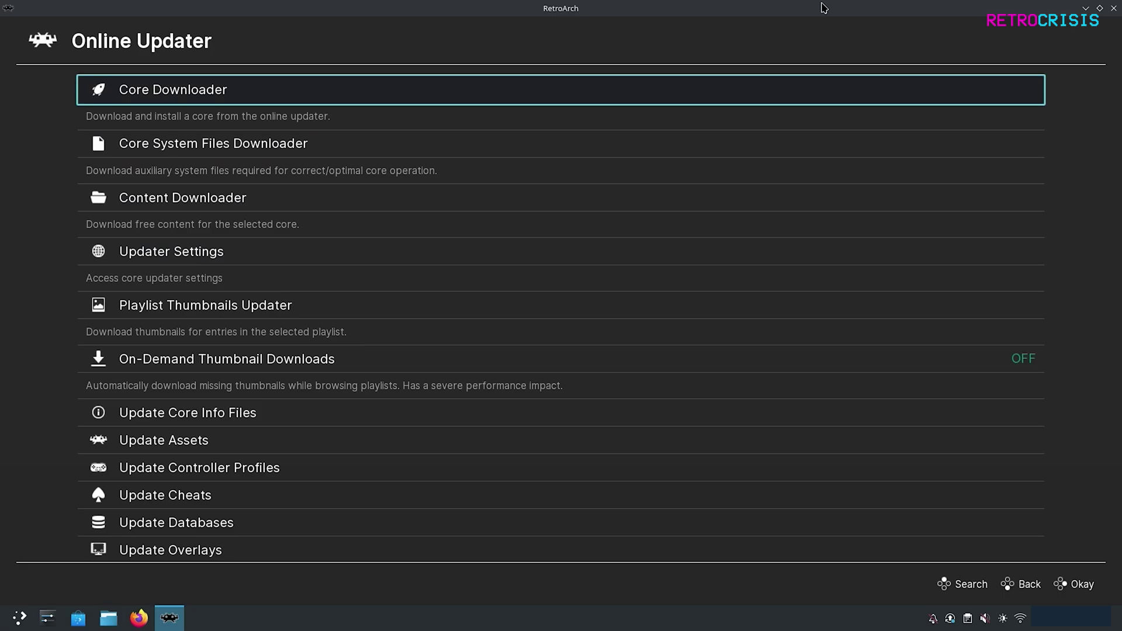
key("Return")
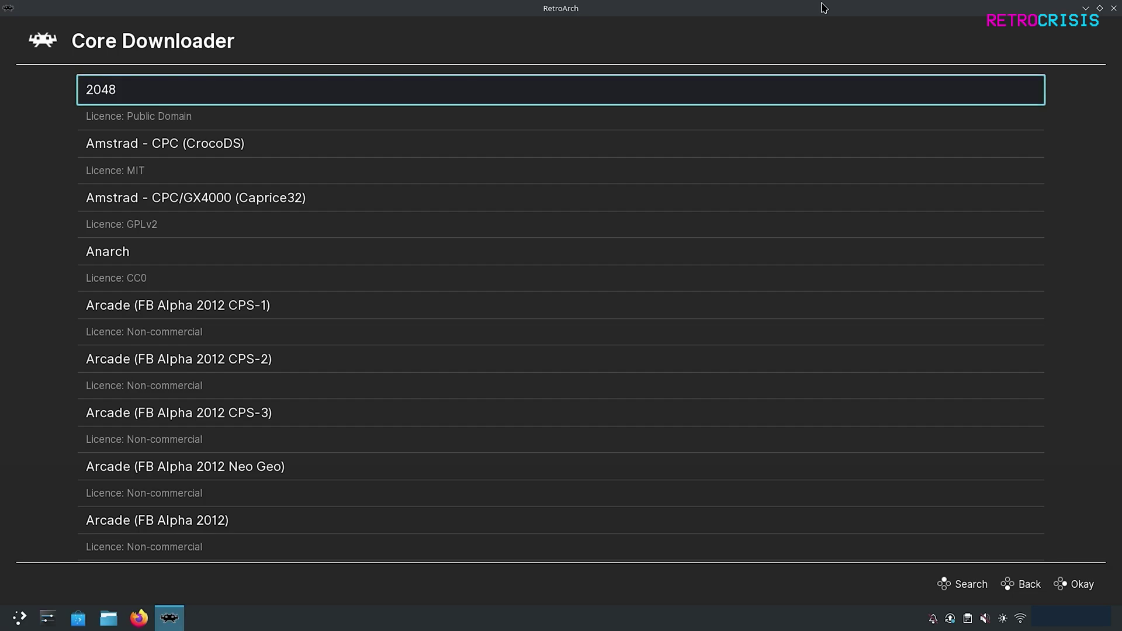
key("Down")
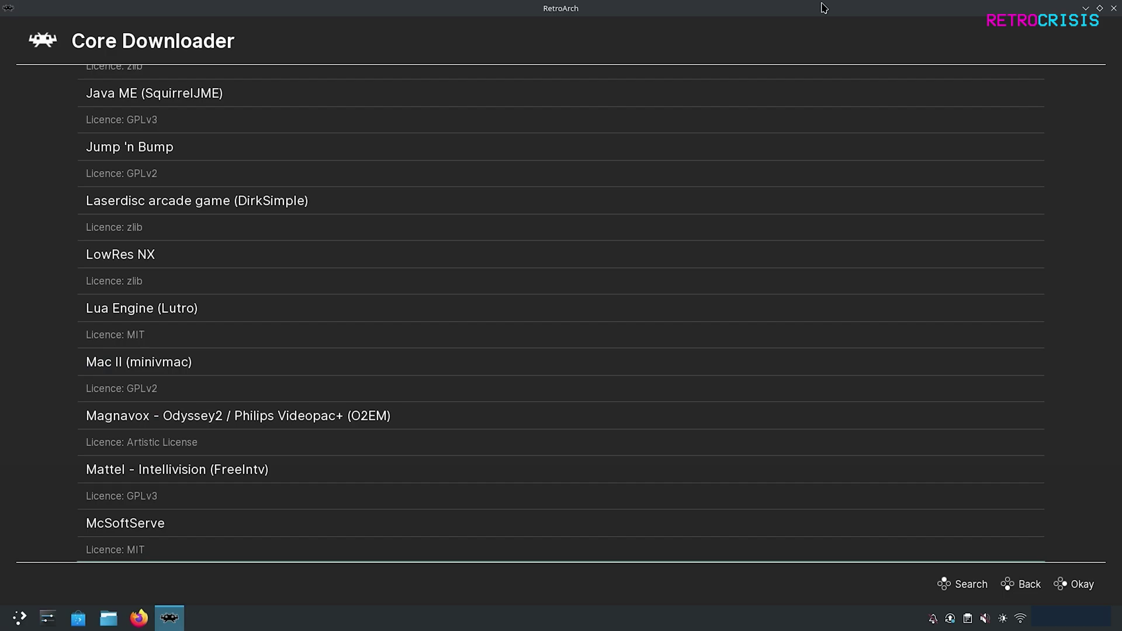
key("Down")
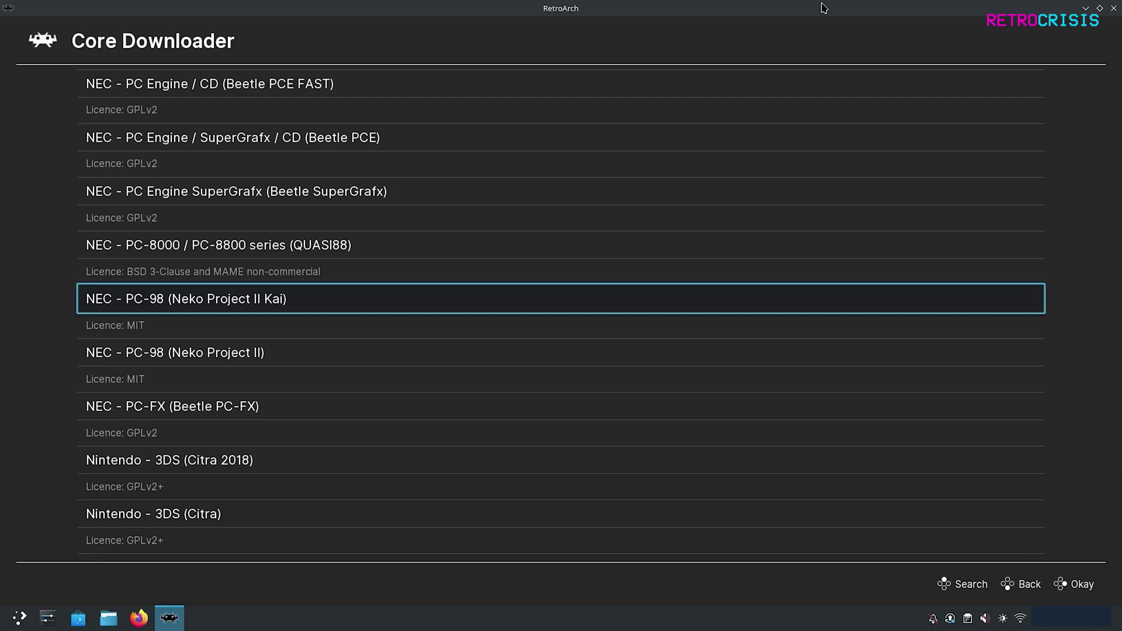
key("Down")
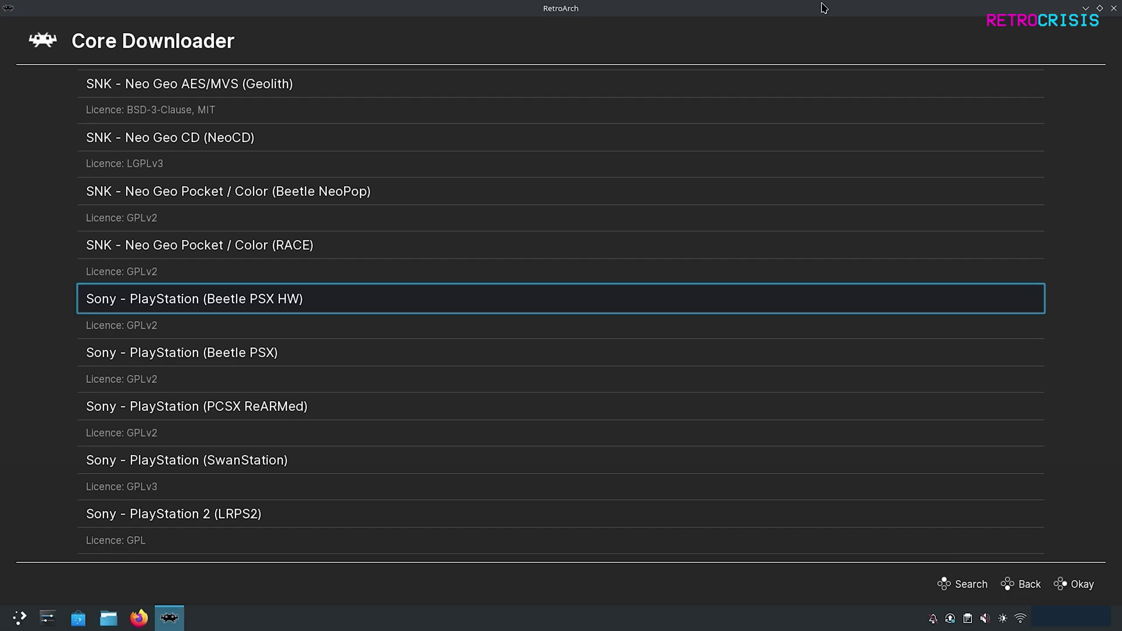
key("Return")
key("BackSpace")
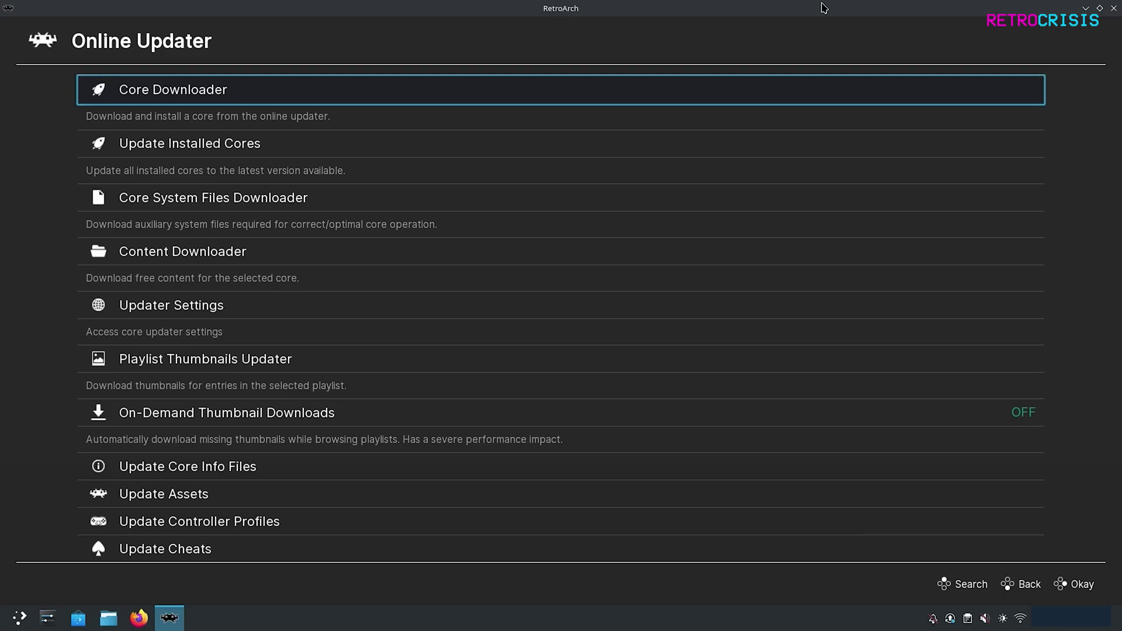
Update core info, assets, cheats, databases, overlays and slang shaders, then quit RetroArch.
key("BackSpace")
key("Left")
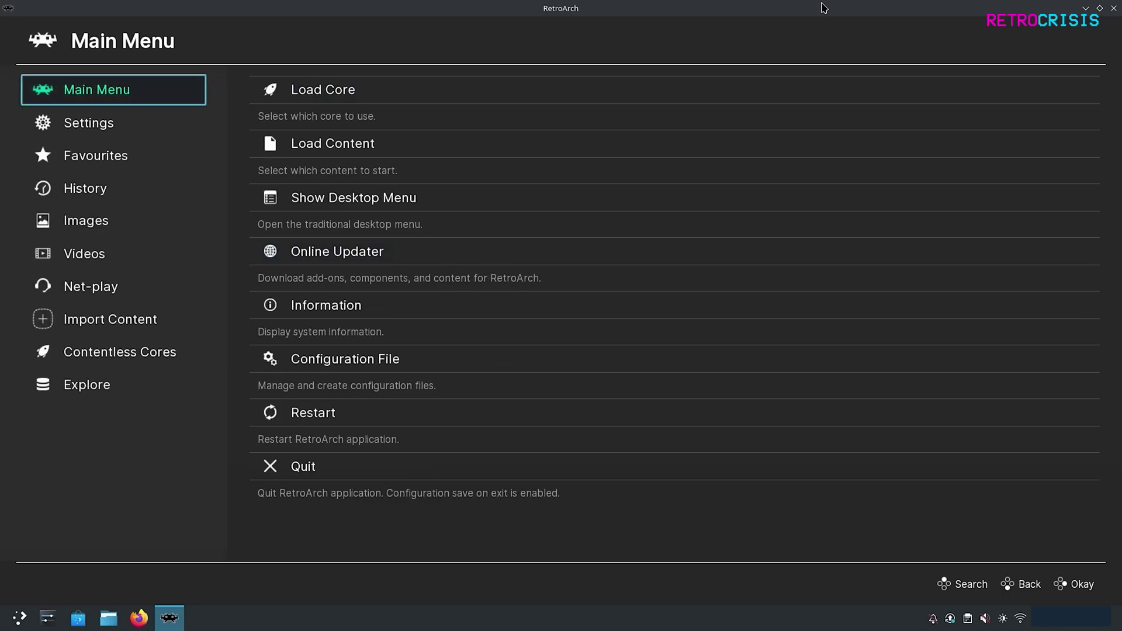
key("Right")
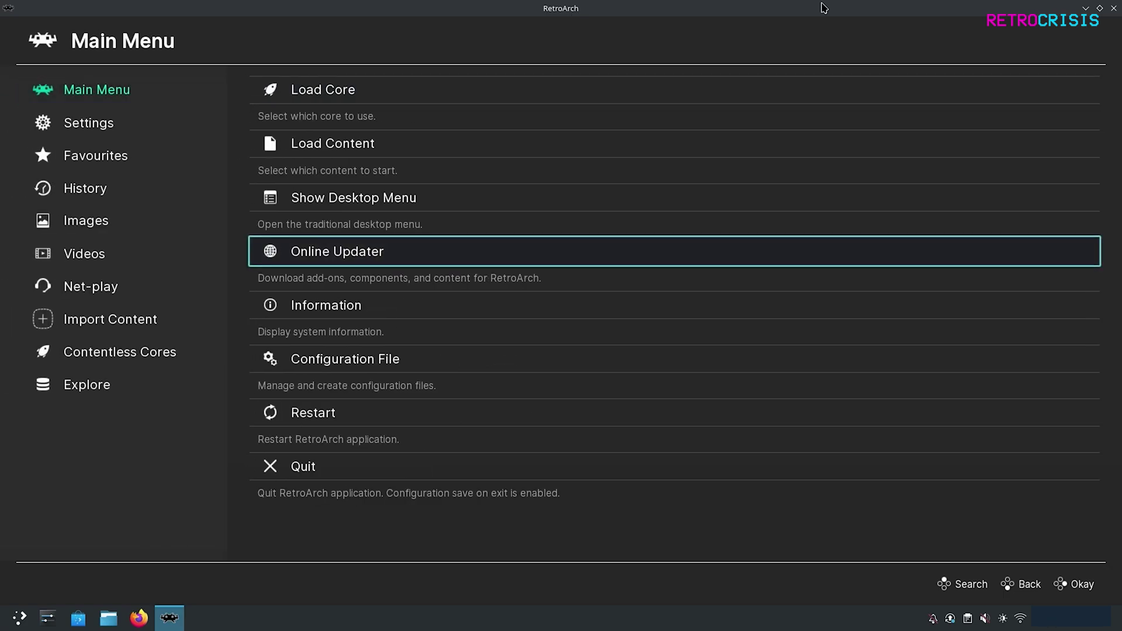
key("Return")
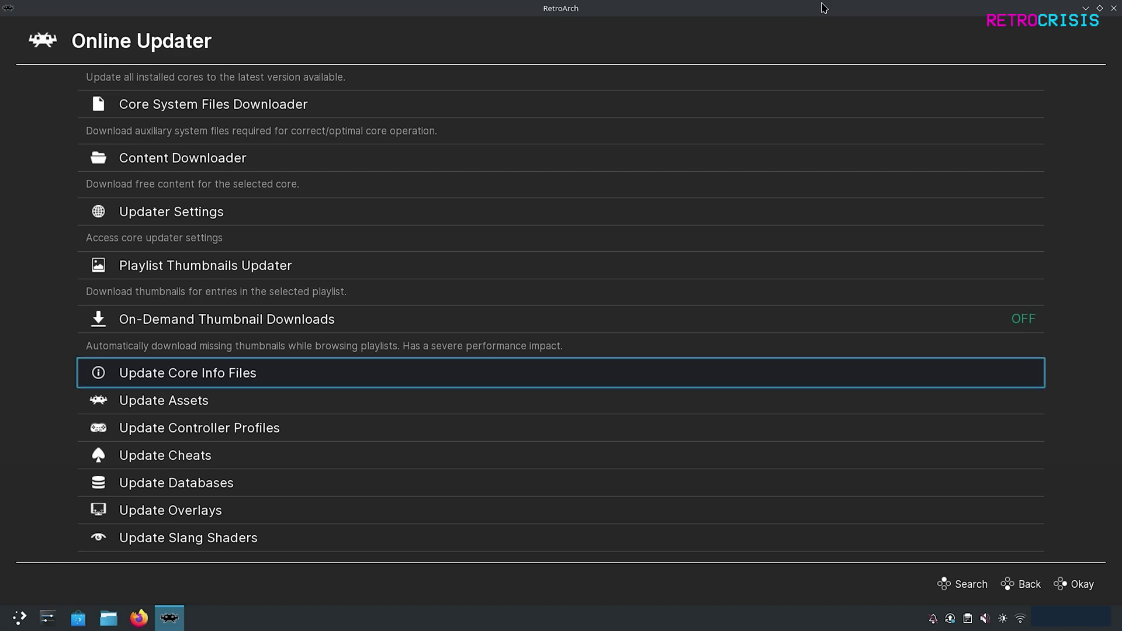
key("Return")
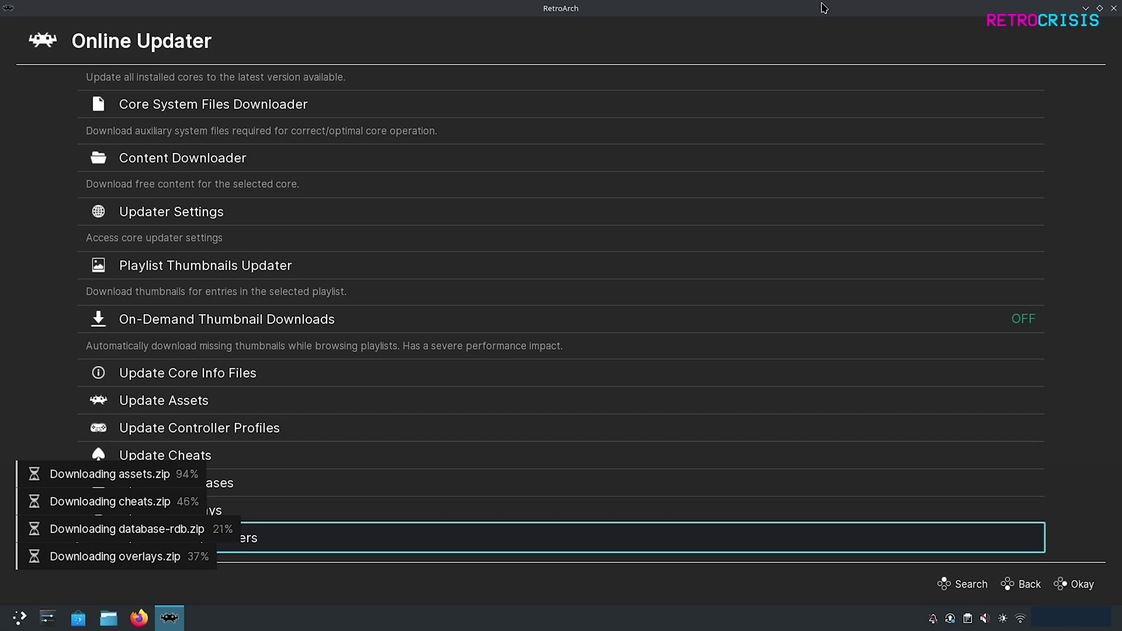
key("Return")
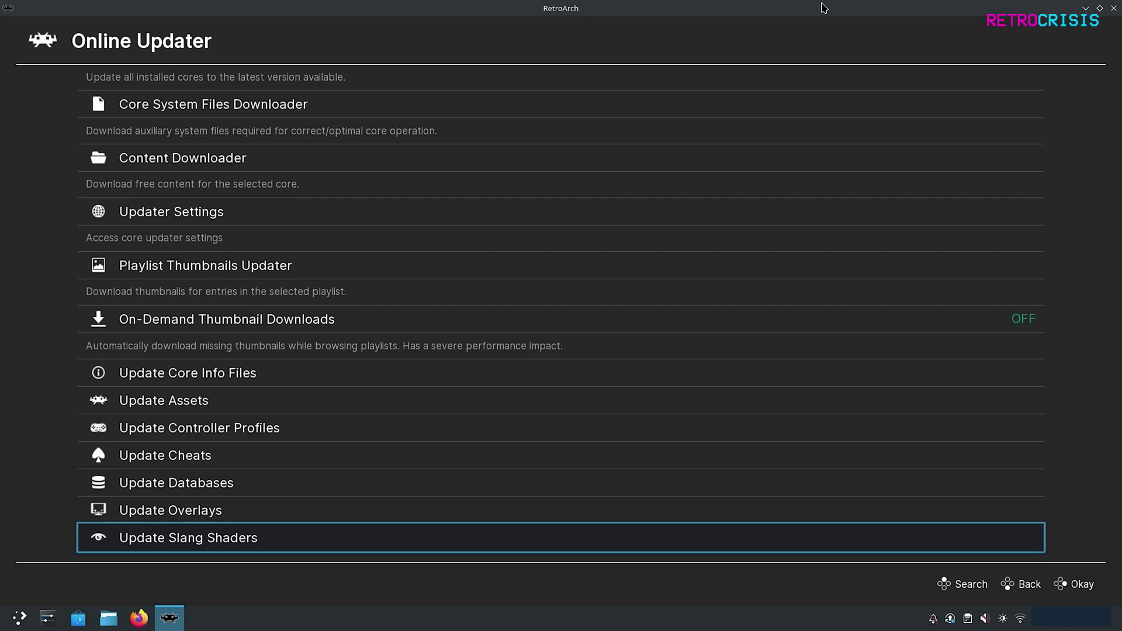
key("Escape")
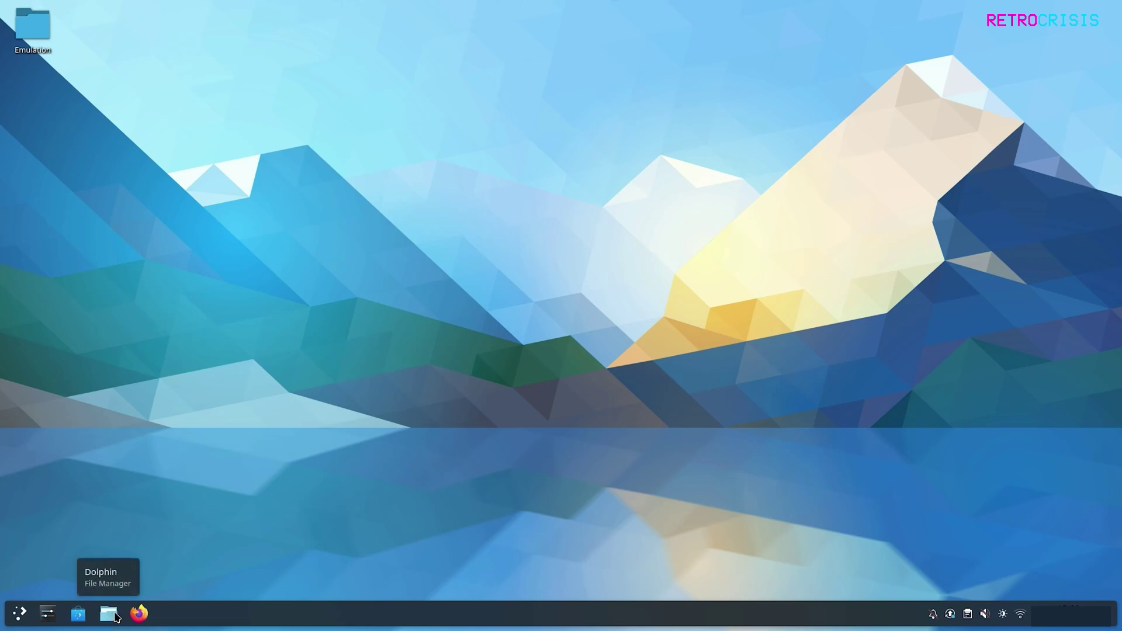
Launch the Dolphin file manager from the System category.
left_click(26, 621)
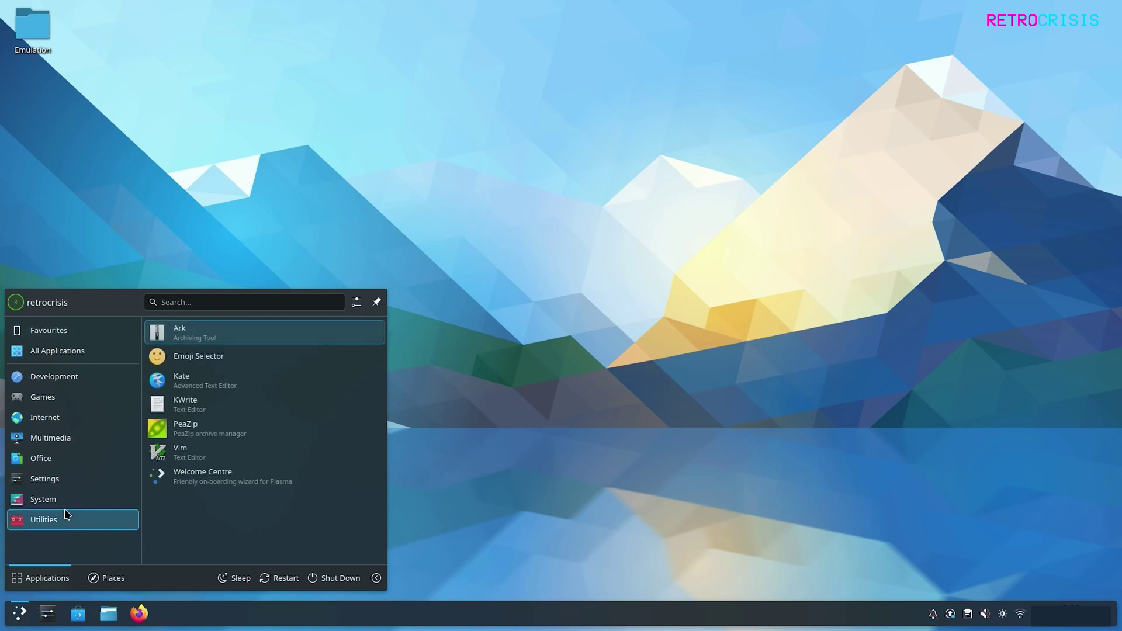
mouse_move(68, 501)
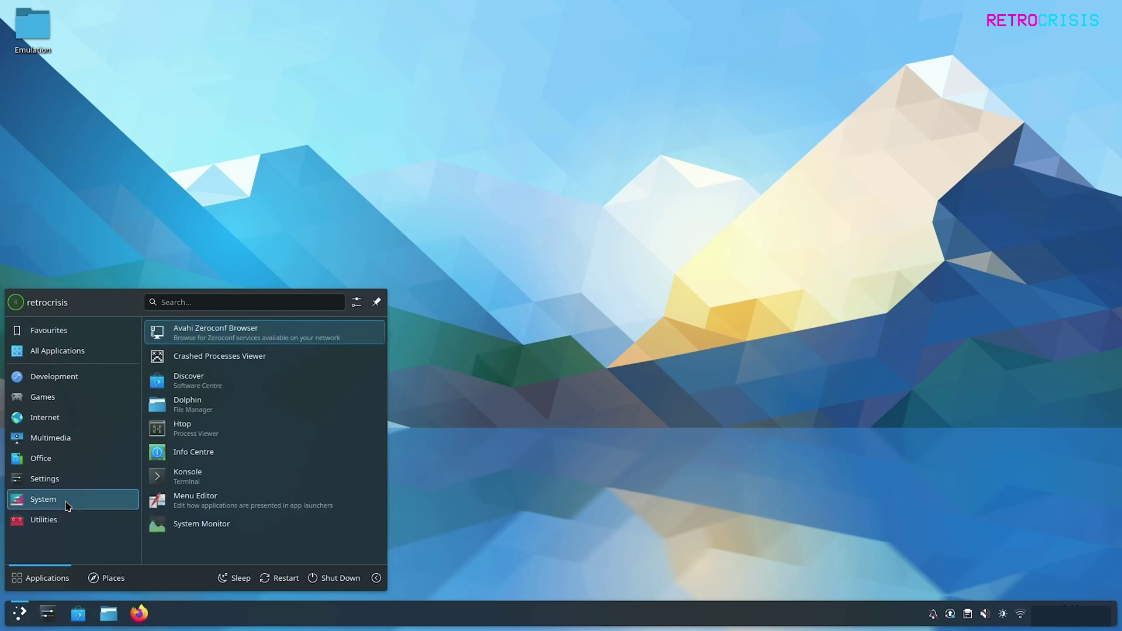
left_click(233, 412)
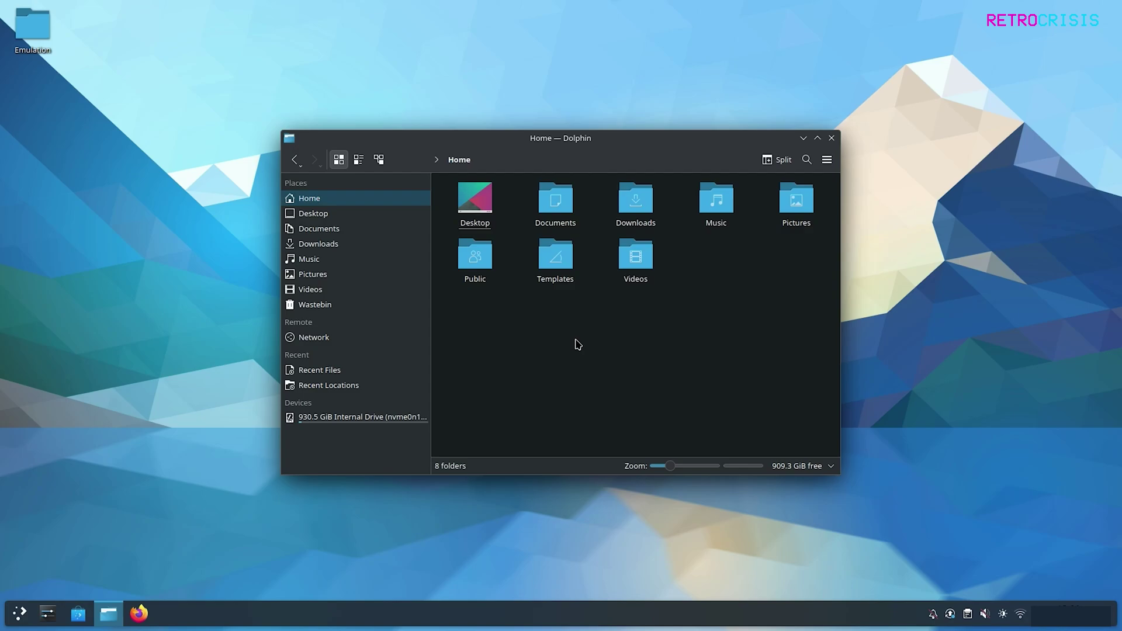
Go to the home .var folder and open app › org.libretro.RetroArch › config.
left_click(490, 159)
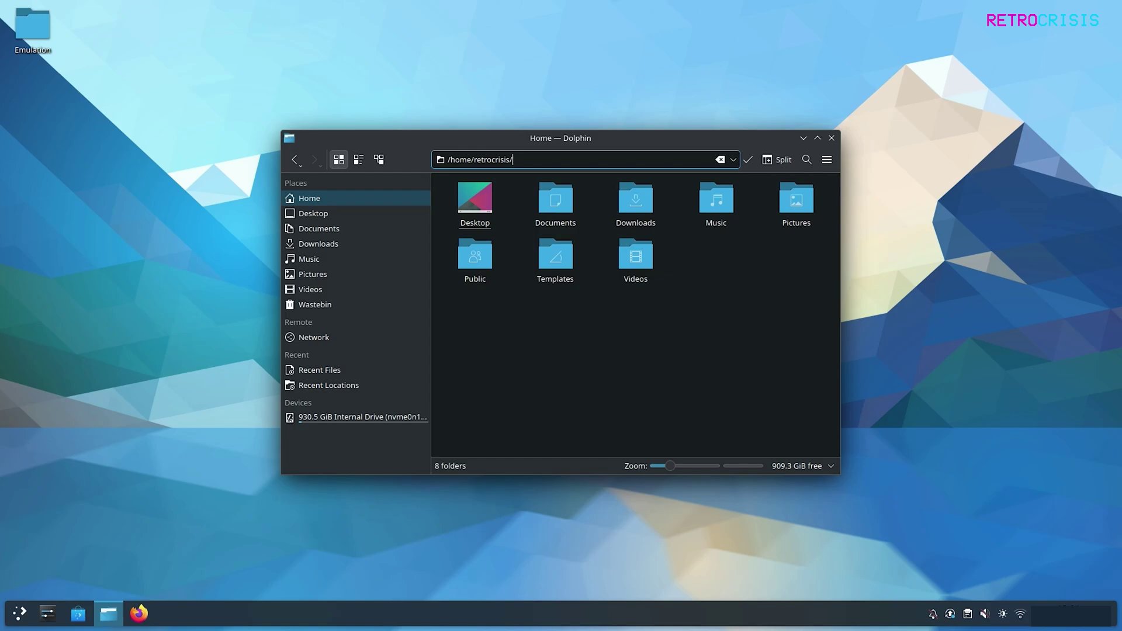
key("BackSpace")
key("BackSpace")
key("BackSpace")
key("BackSpace")
key("BackSpace")
key("BackSpace")
key("BackSpace")
key("BackSpace")
key("BackSpace")
key("BackSpace")
key("BackSpace")
key("BackSpace")
key("BackSpace")
key("BackSpace")
key("BackSpace")
key("BackSpace")
key("BackSpace")
key("BackSpace")
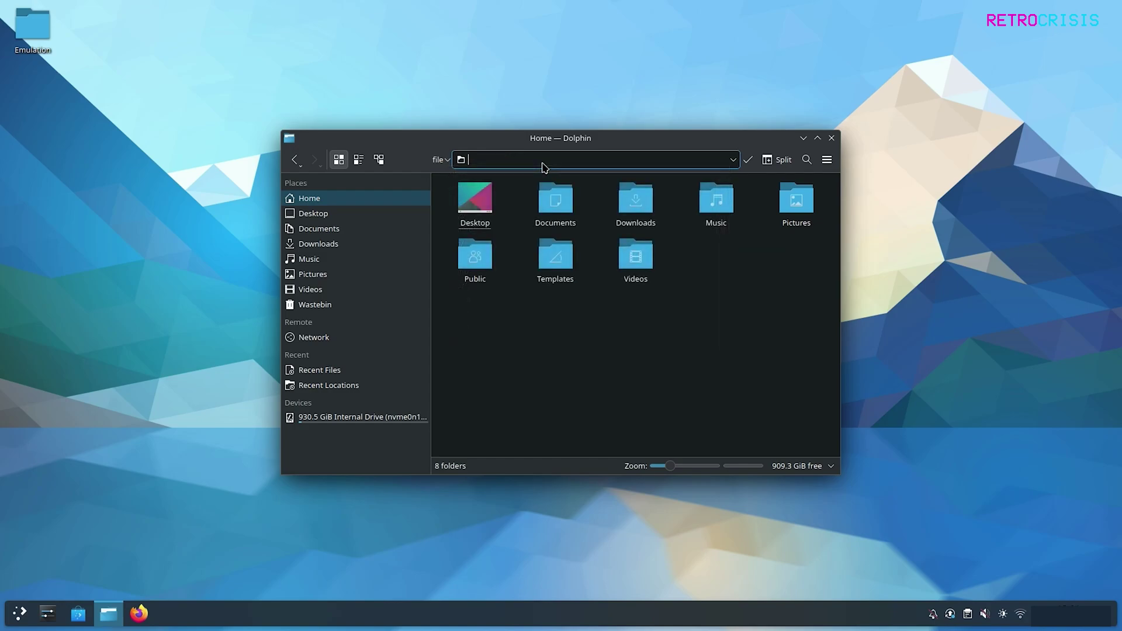
type("/hom")
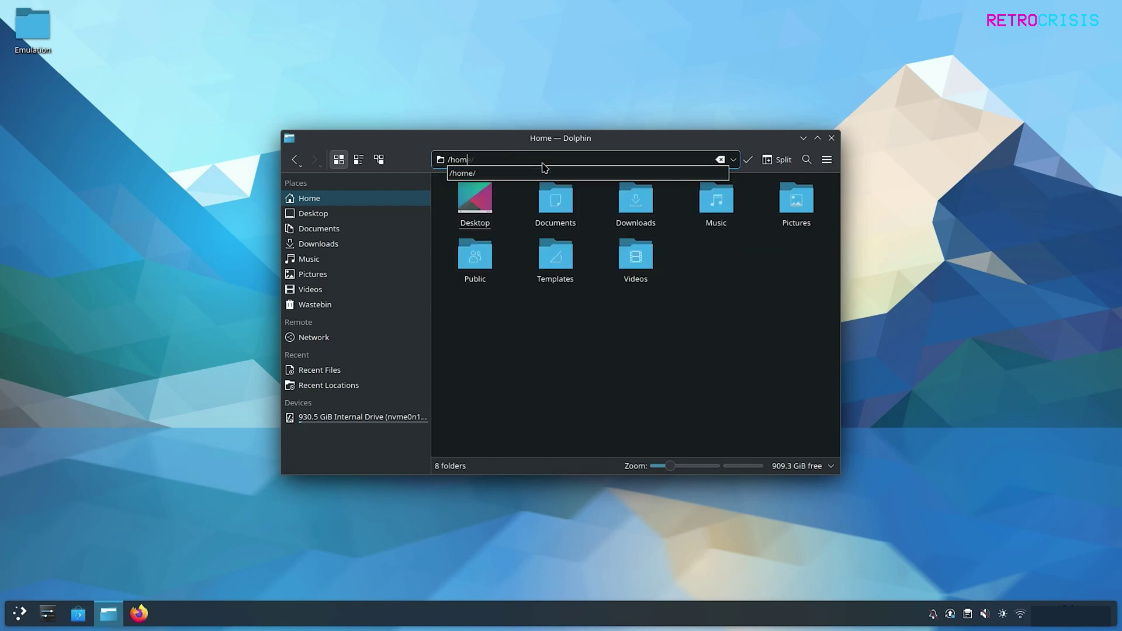
type("e/retrocrisis/")
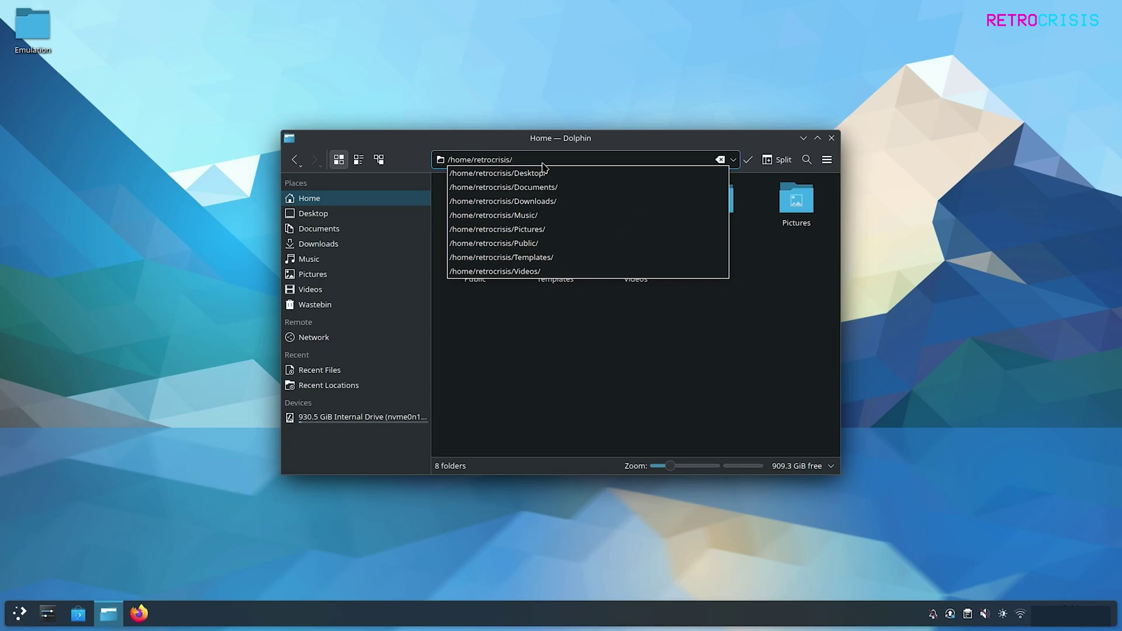
type(".var")
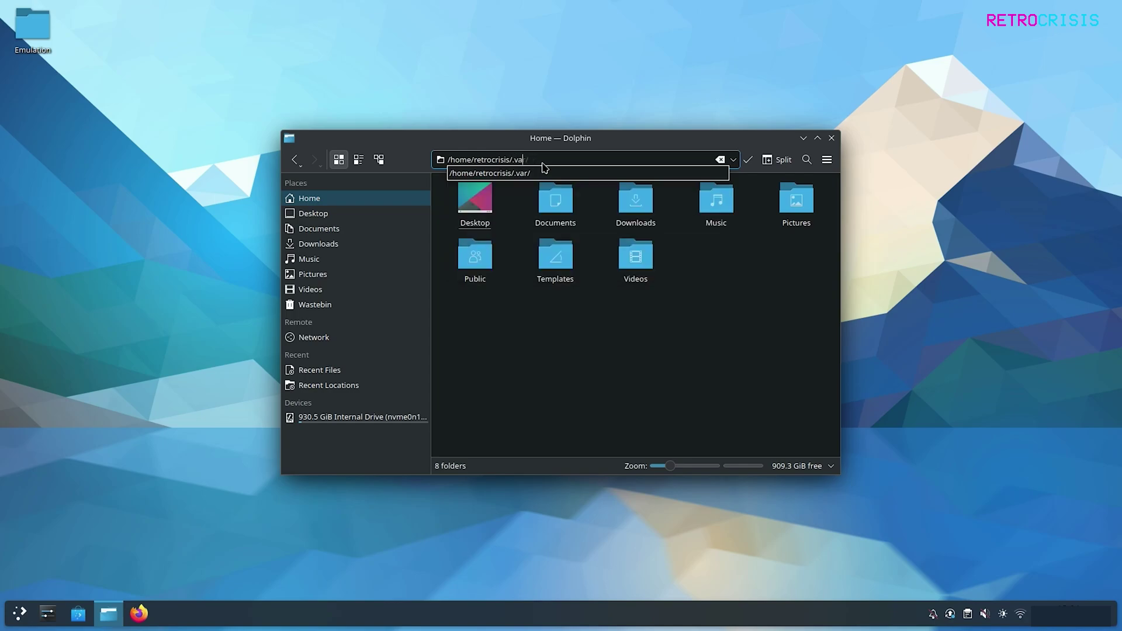
type("/")
key("Return")
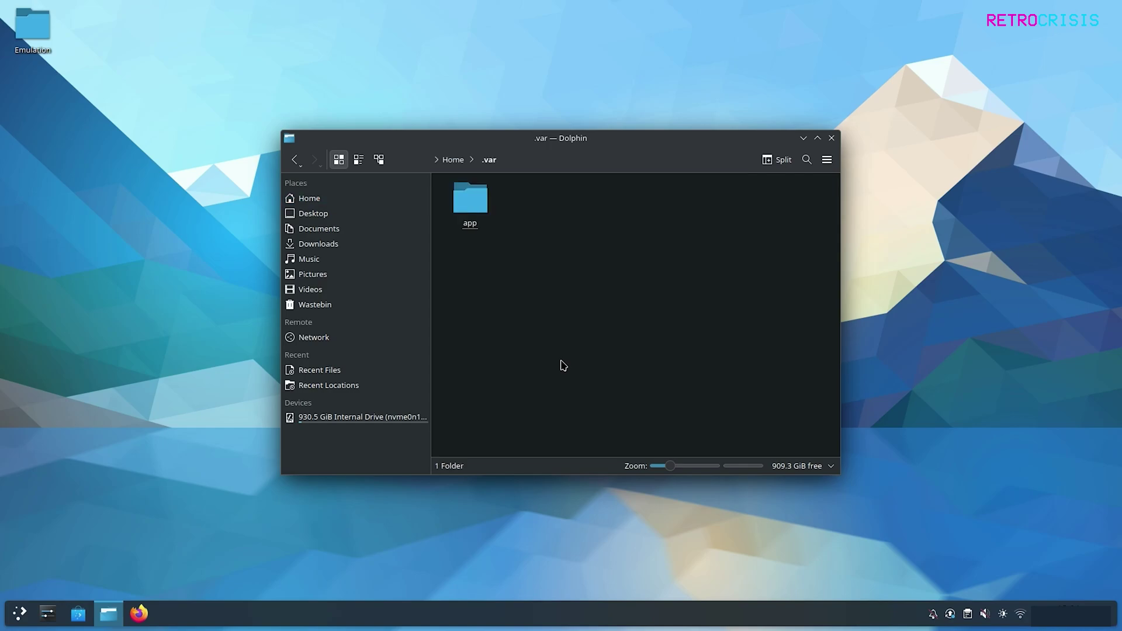
double_click(475, 198)
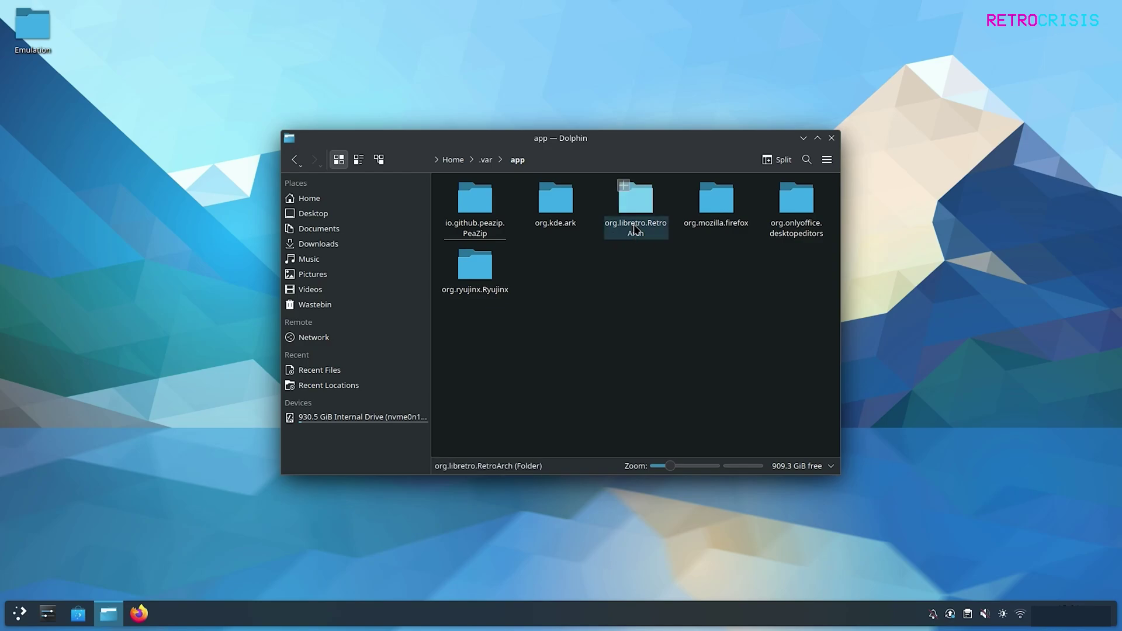
left_click(641, 205)
double_click(640, 206)
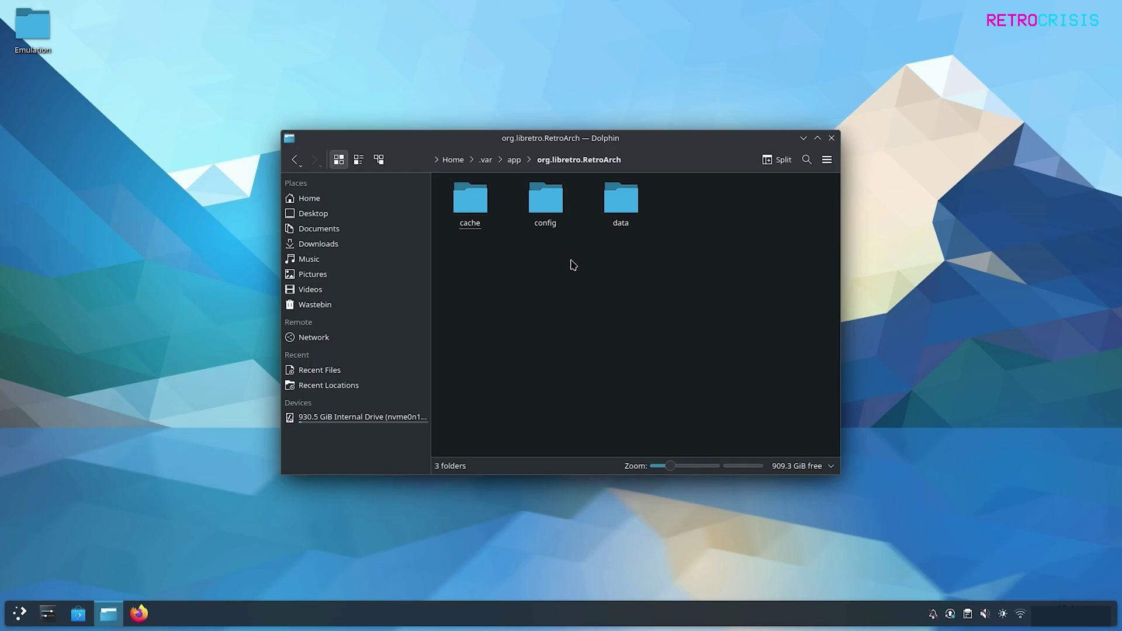
double_click(554, 212)
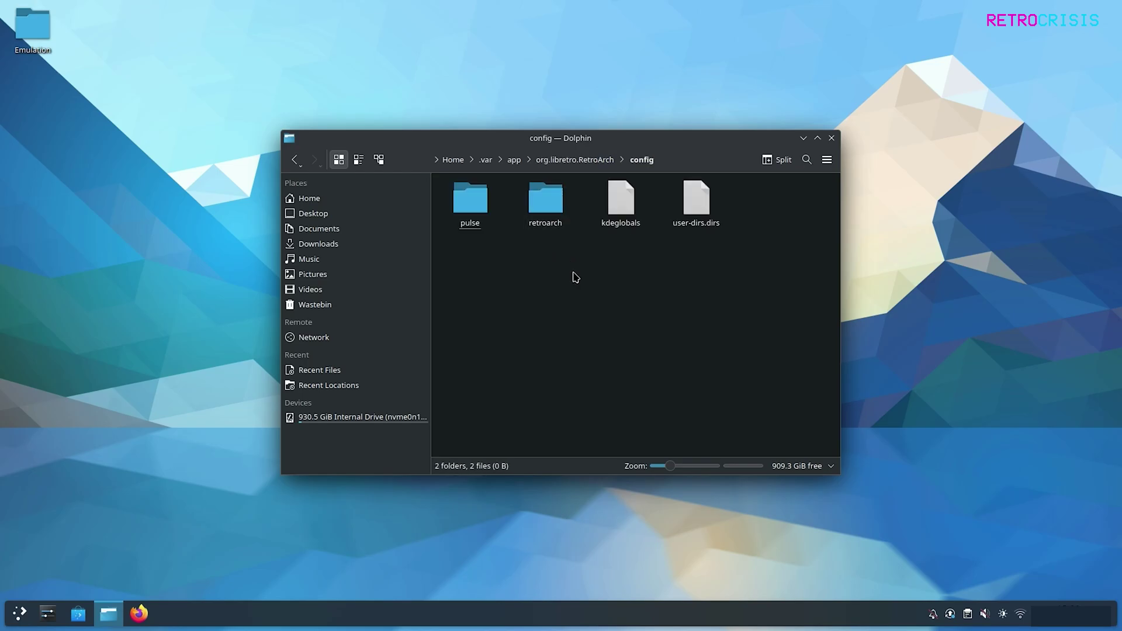
Open the retroarch config folder and add it to Dolphin's Places.
double_click(555, 210)
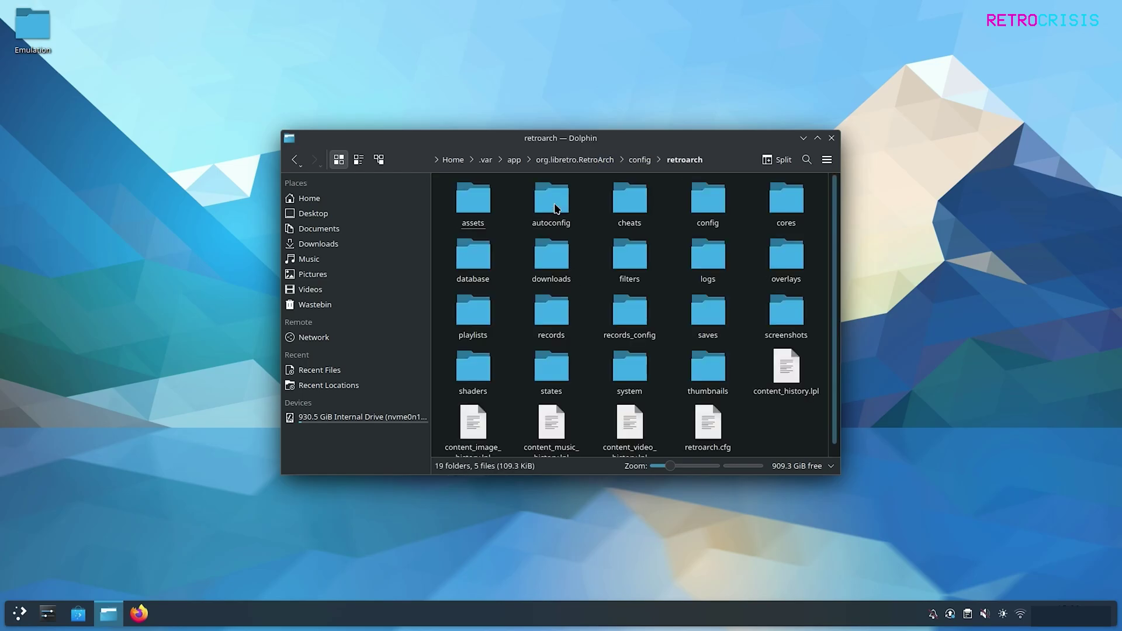
right_click(590, 220)
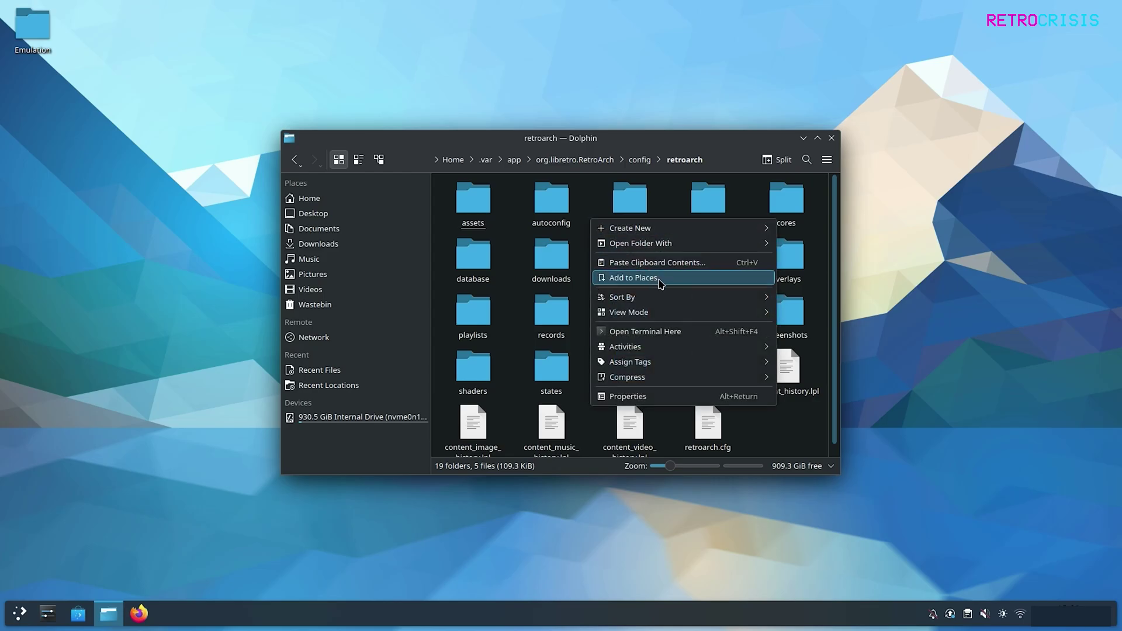
left_click(678, 283)
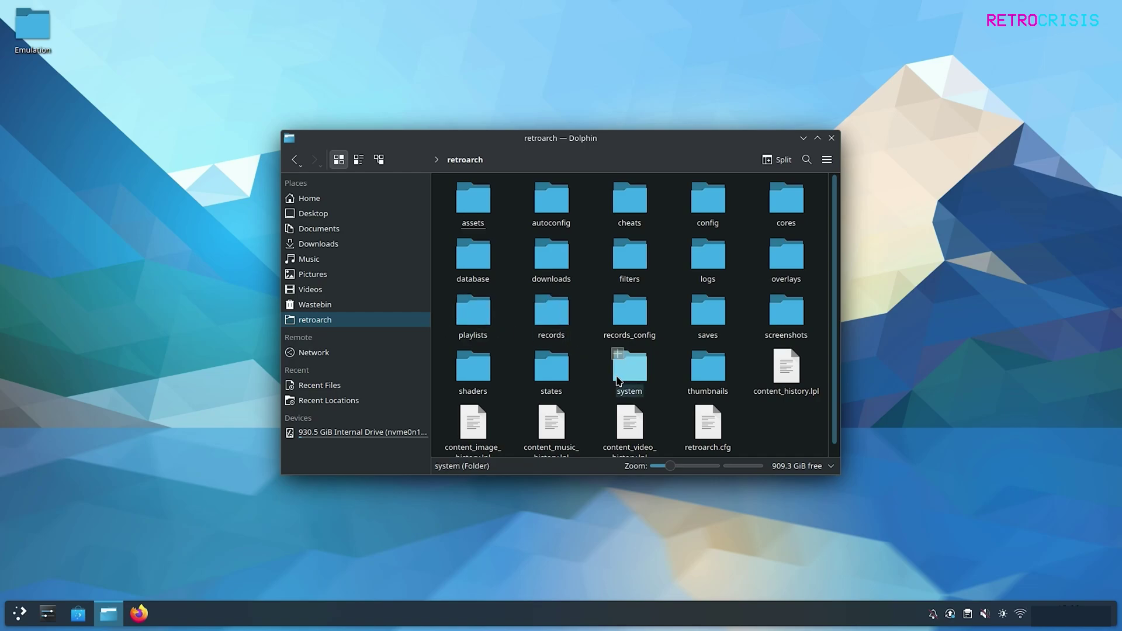
Paste scph5500.bin, scph5501.bin and scph5502.bin into the retroarch system folder.
left_click(639, 374)
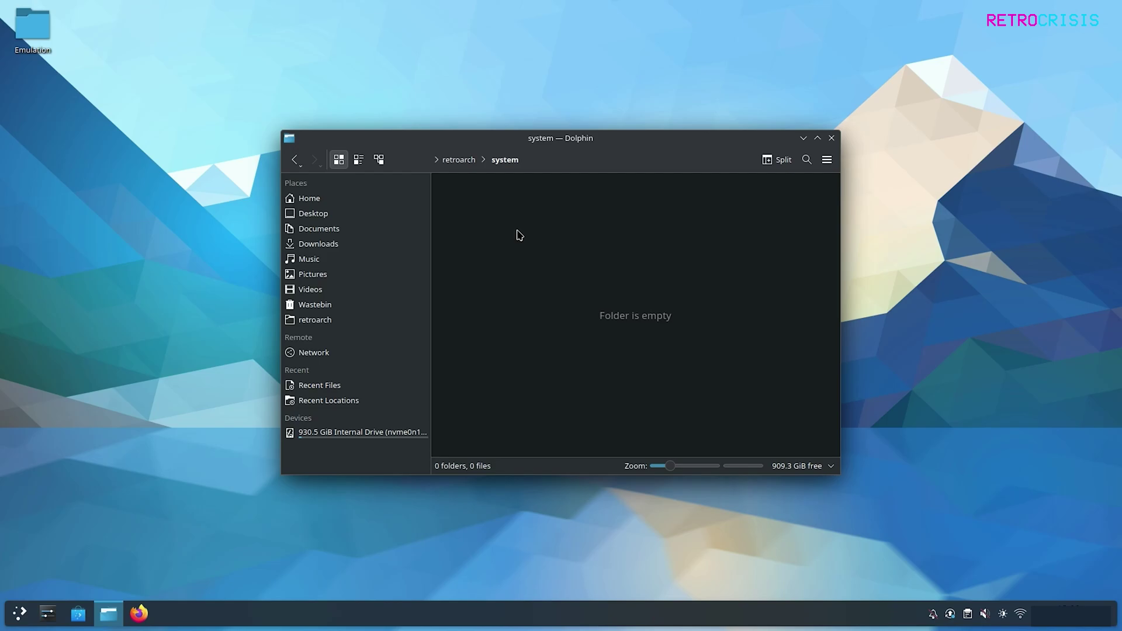
key("ctrl+v")
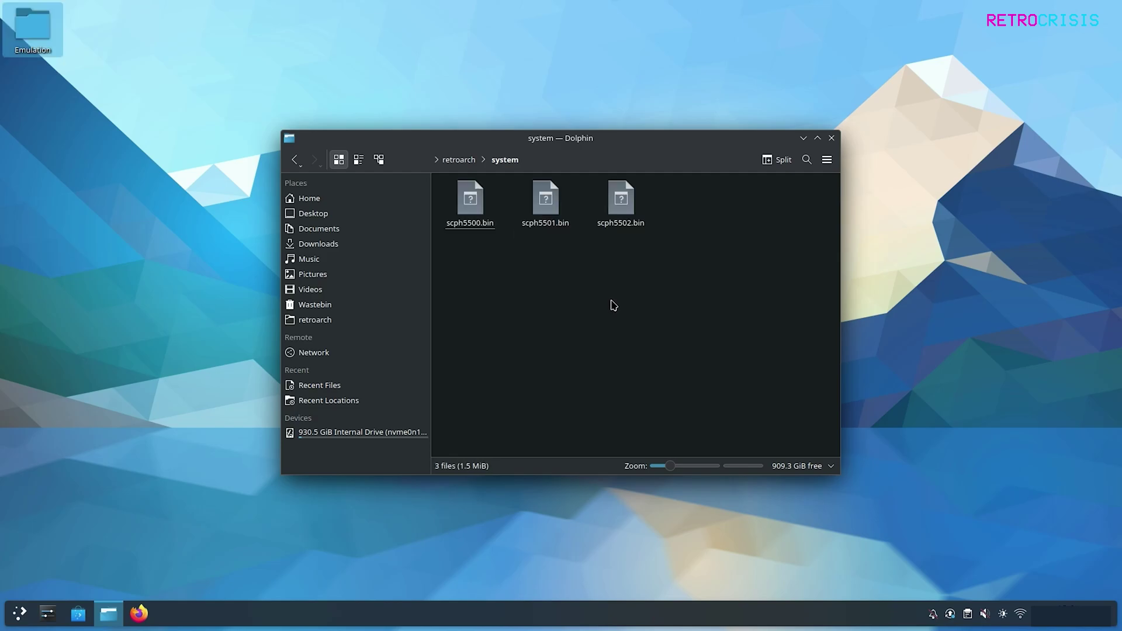
Close Dolphin and open Import Content's Scan Directory folder picker in RetroArch.
left_click(831, 138)
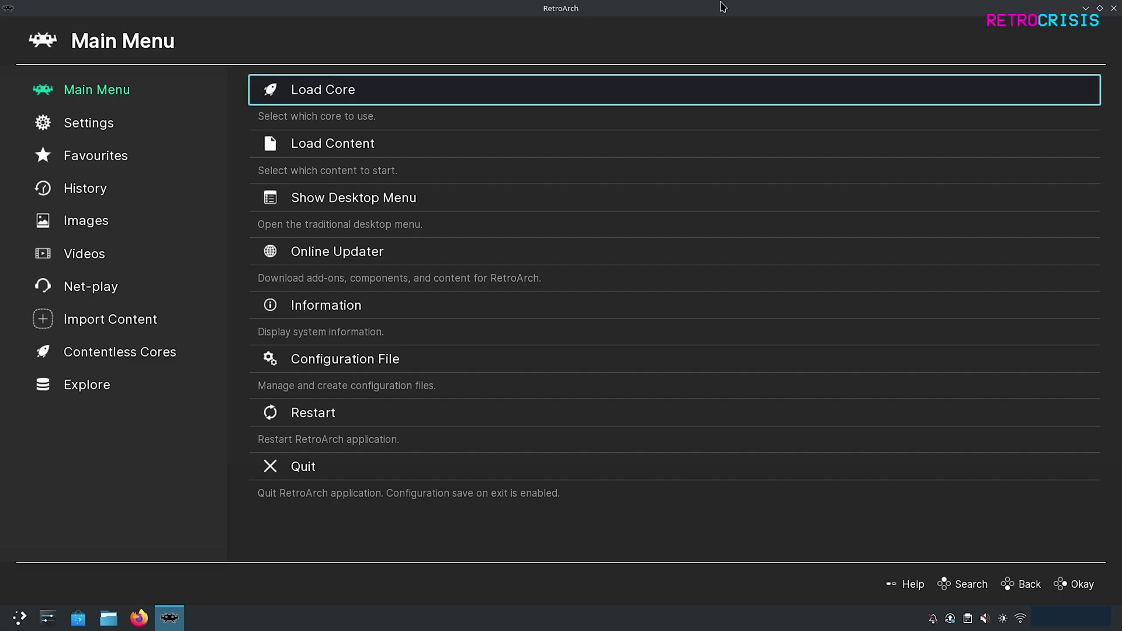
key("Left")
key("Down")
key("Down")
key("Down")
key("Down")
key("Down")
key("Down")
key("Down")
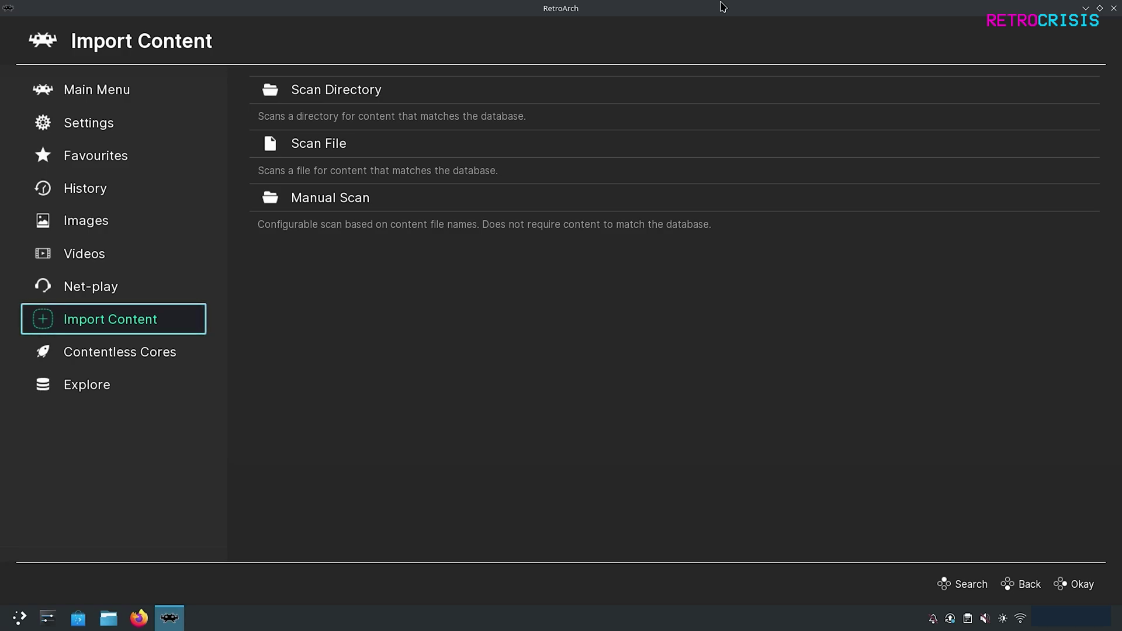
key("Right")
key("Return")
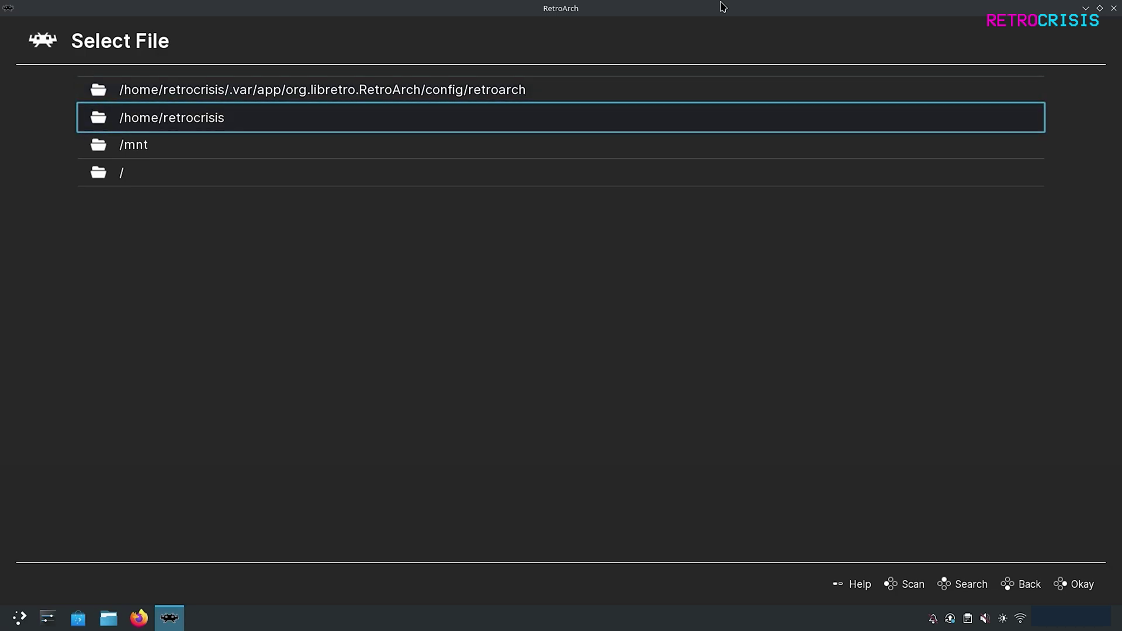
Scan the Desktop/Emulation/Sony - PlayStation folder to add Crash Bandicoot (USA).cue, then back out to Import Content.
key("Return")
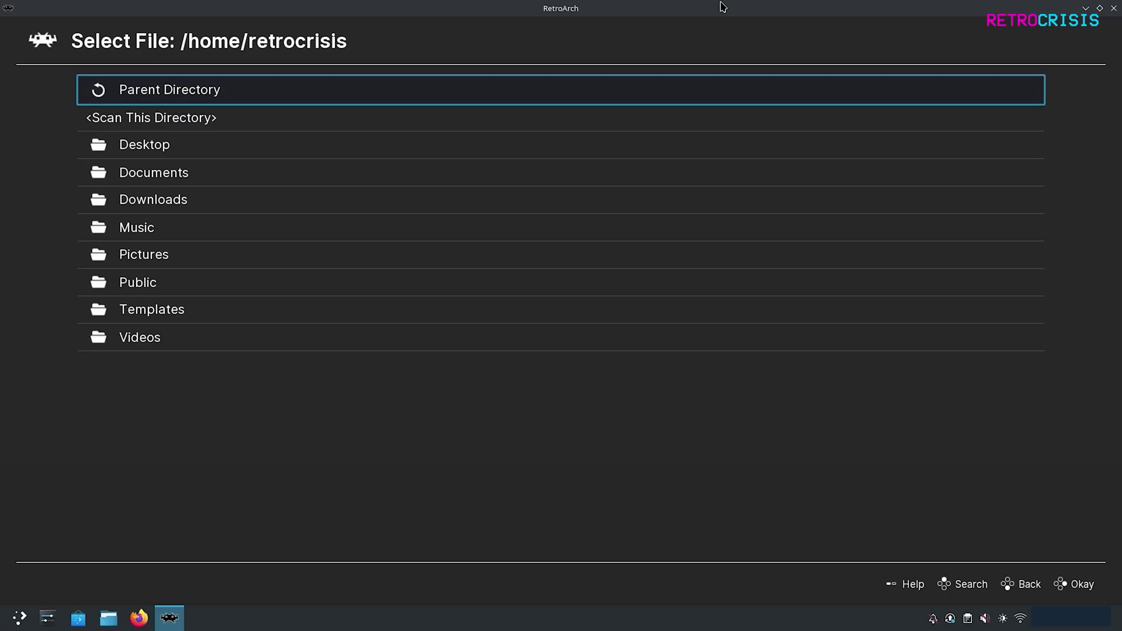
key("Down")
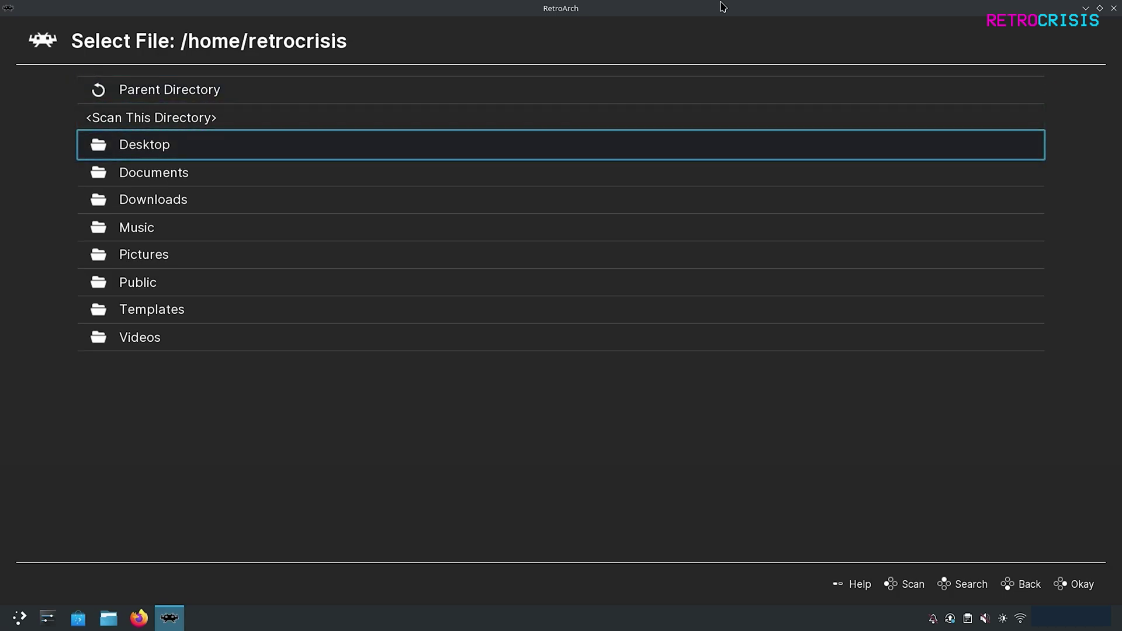
key("Return")
key("Down")
key("Down")
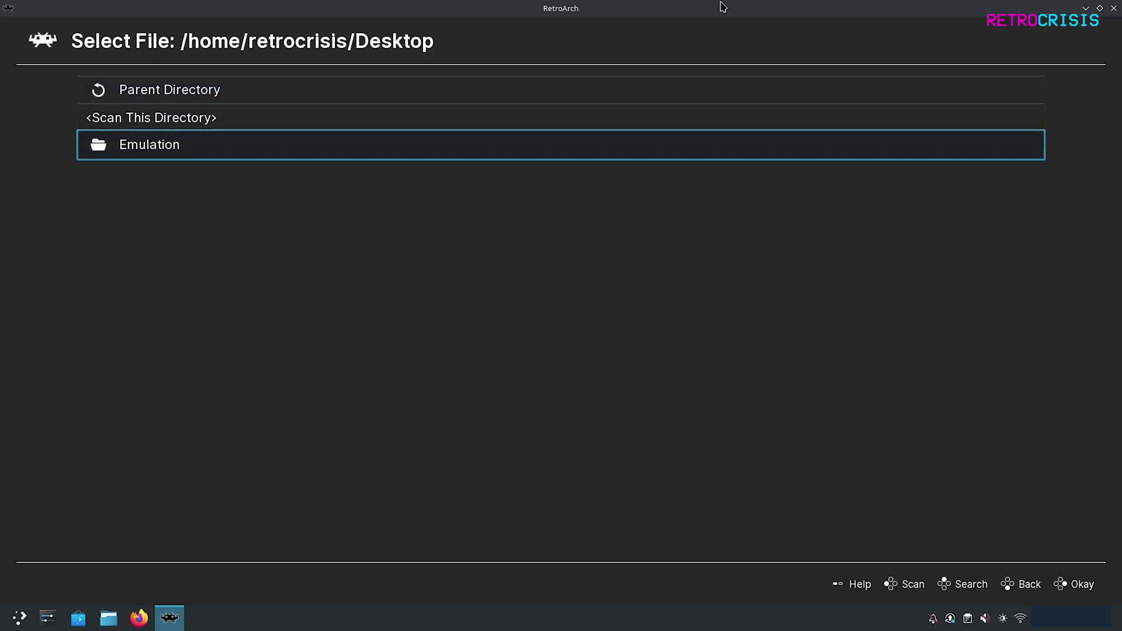
key("Return")
key("Down")
key("Down")
key("Down")
key("Down")
key("Down")
key("Down")
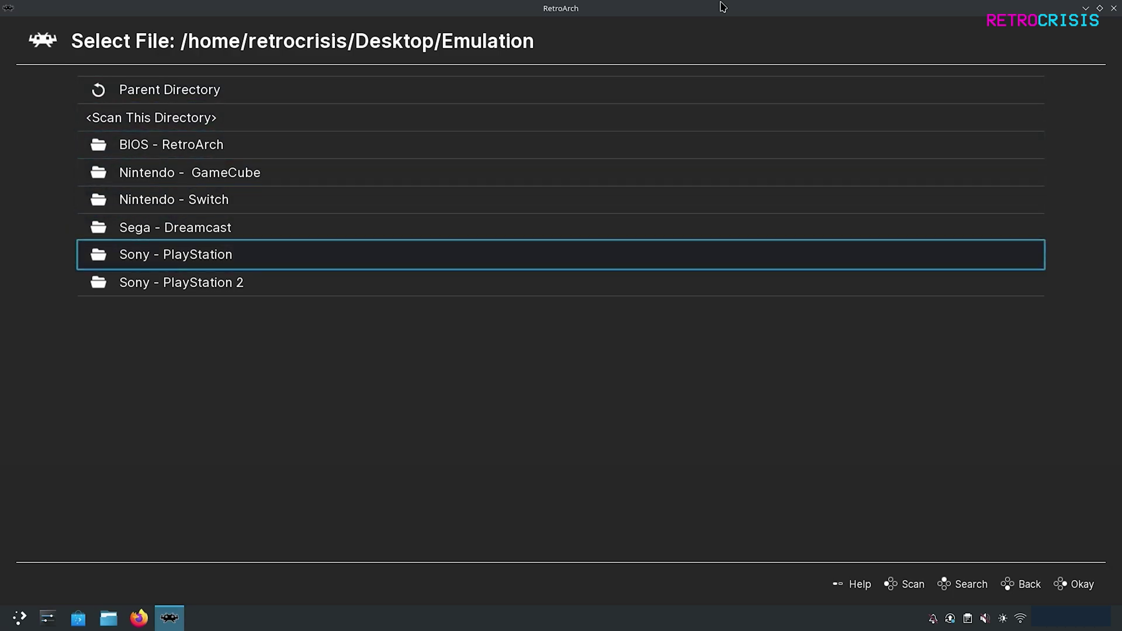
key("Return")
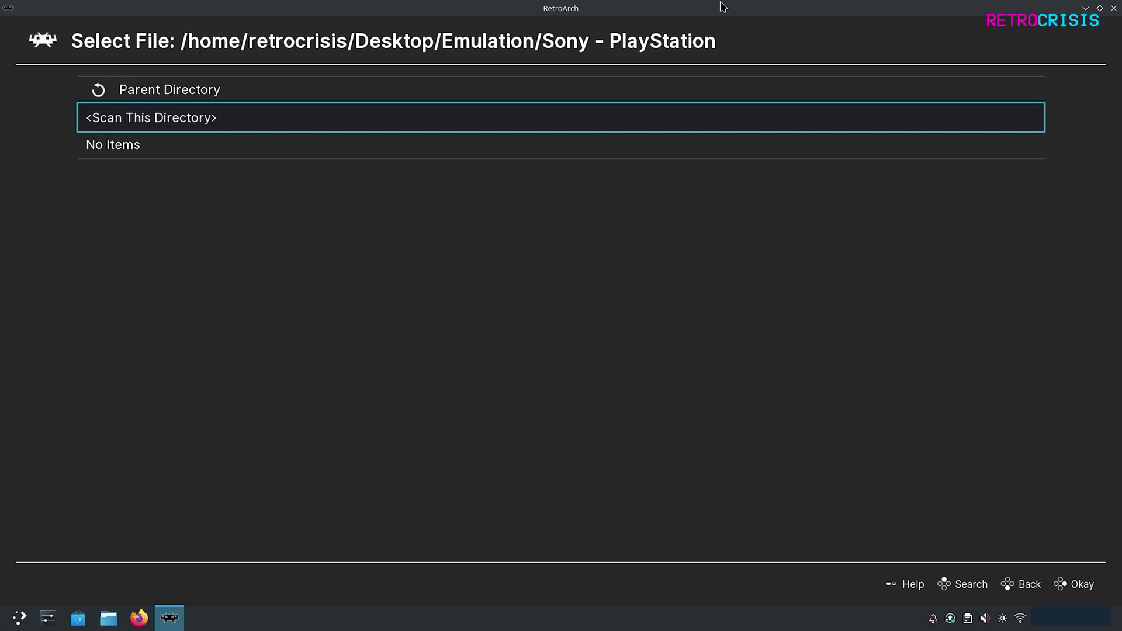
key("Return")
key("BackSpace")
key("BackSpace")
key("BackSpace")
key("BackSpace")
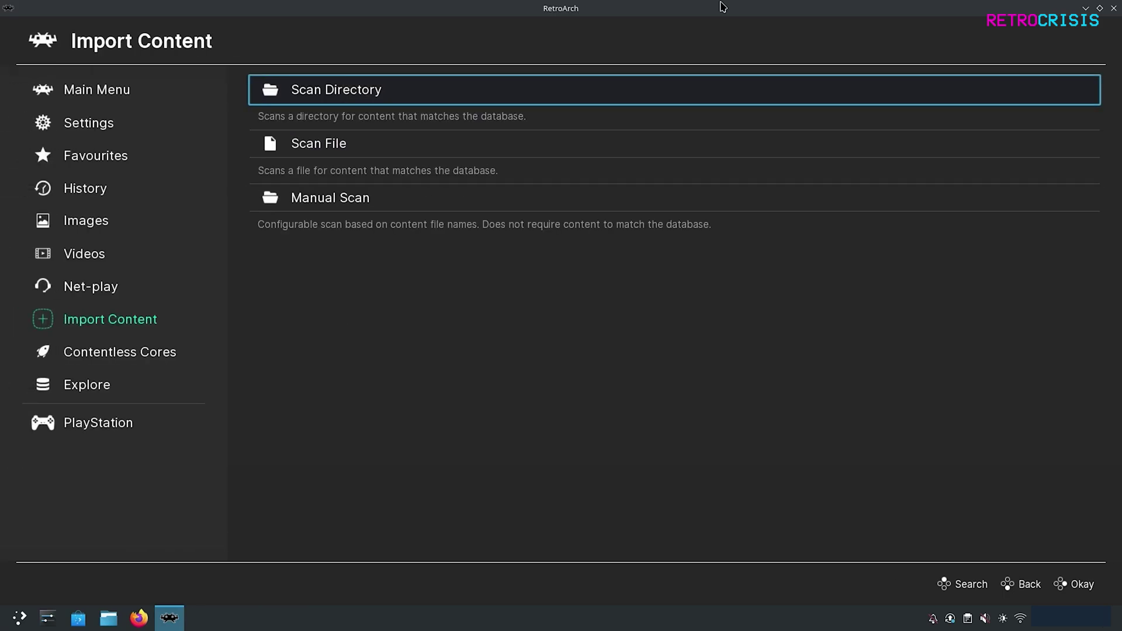
Launch Crash Bandicoot (USA) from the new PlayStation playlist using the Beetle PSX HW core.
key("BackSpace")
key("BackSpace")
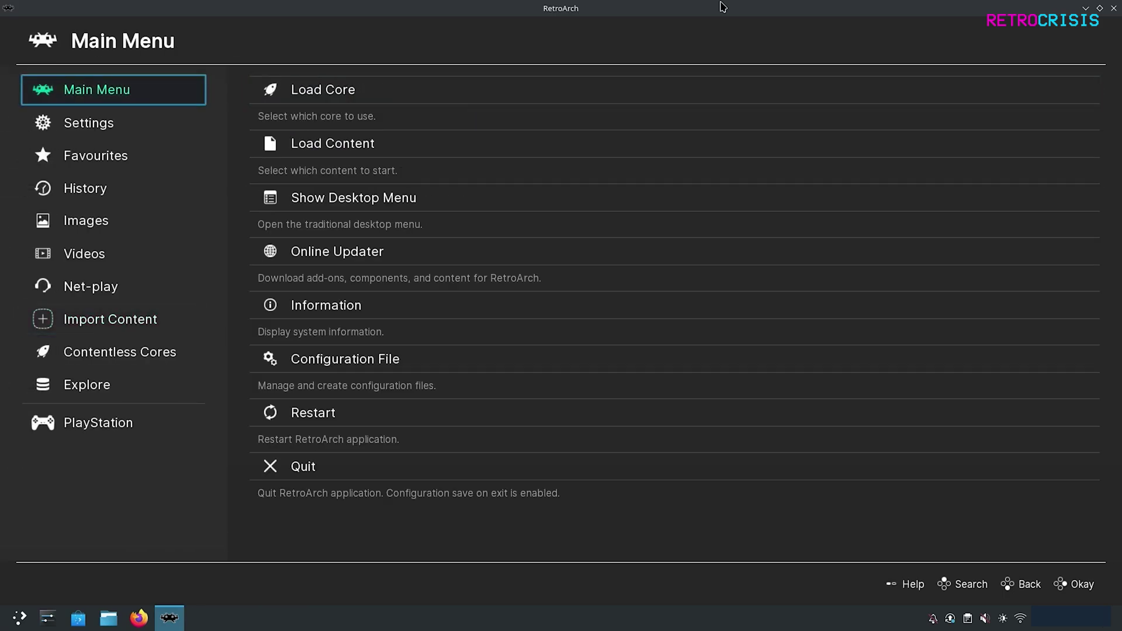
key("Down")
key("Down")
key("Down")
key("Down")
key("Down")
key("Down")
key("Down")
key("Down")
key("Down")
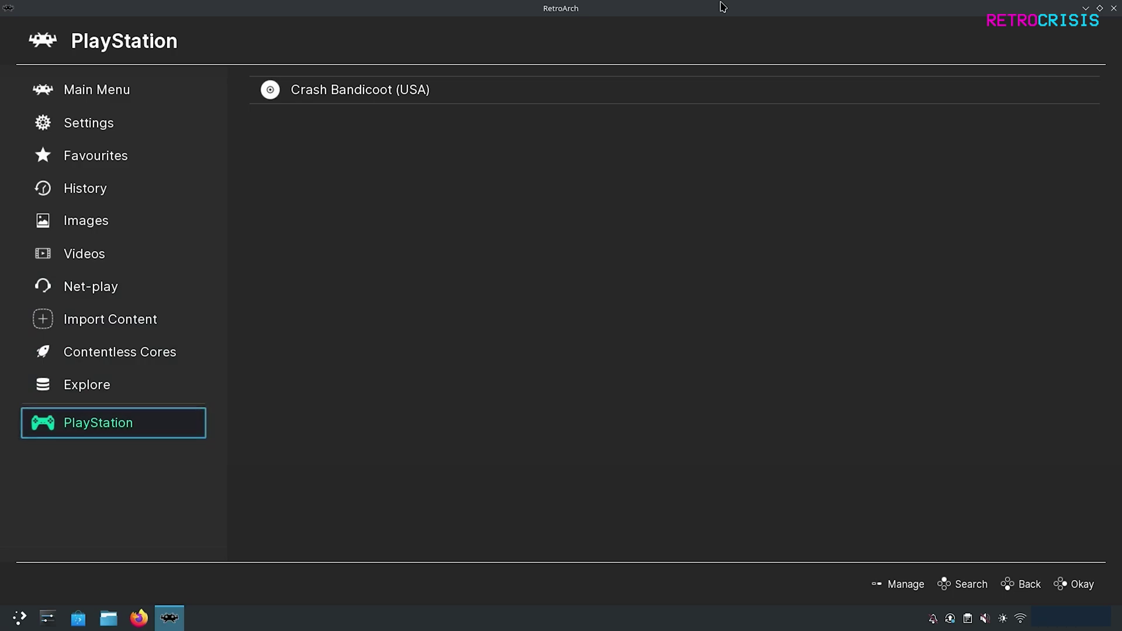
key("Right")
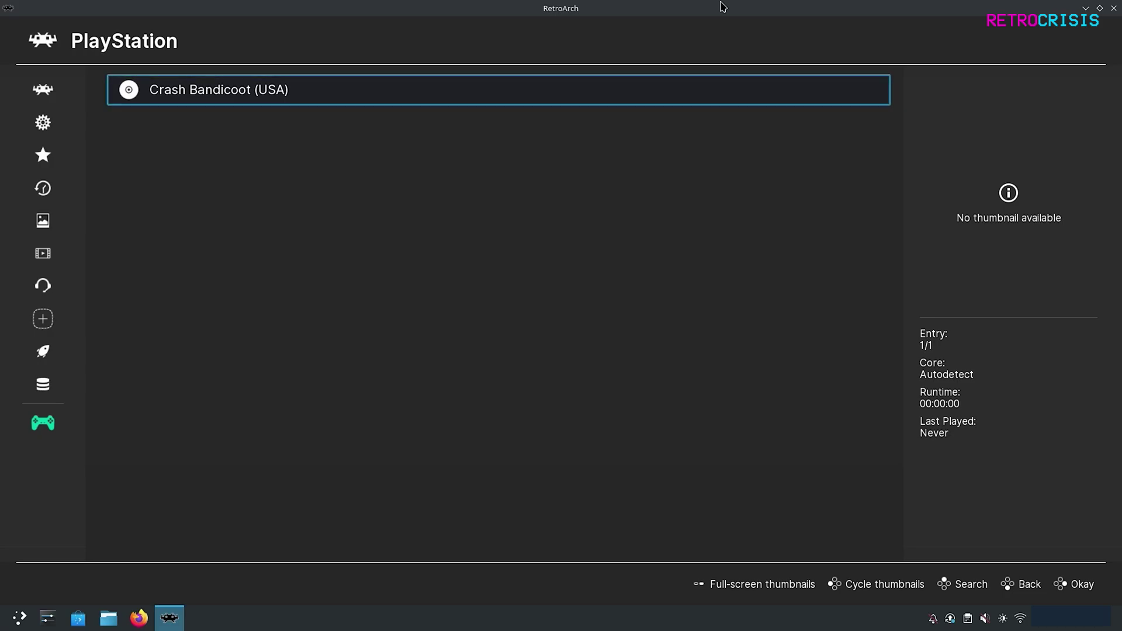
key("Return")
key("Return")
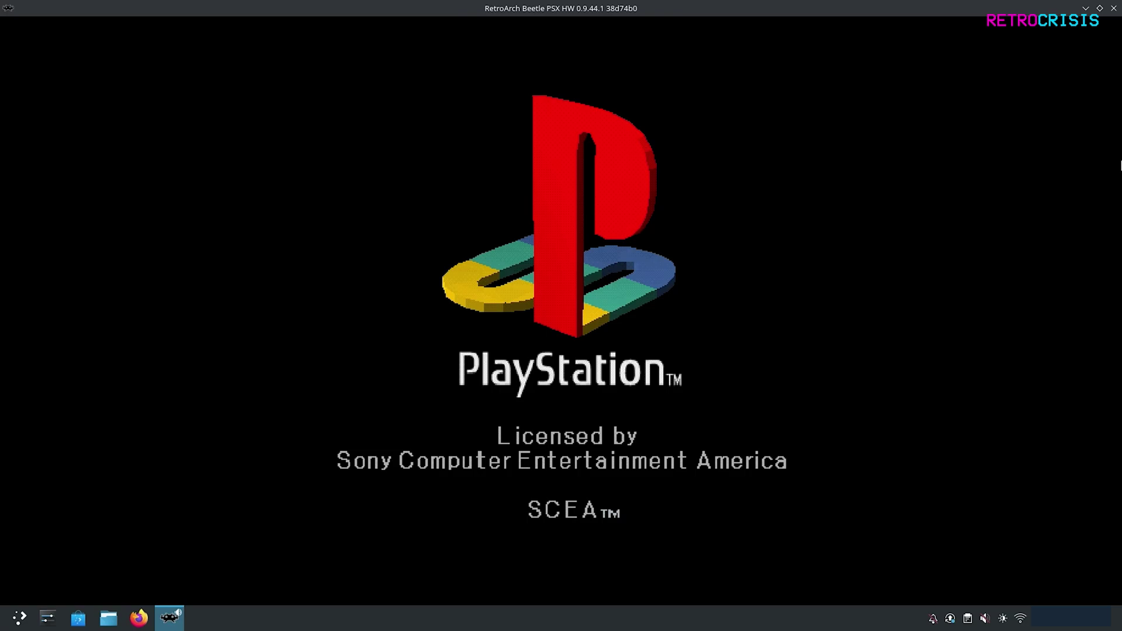
Switch Crash Bandicoot to fullscreen and bring up its Quick Menu with F1.
key("f")
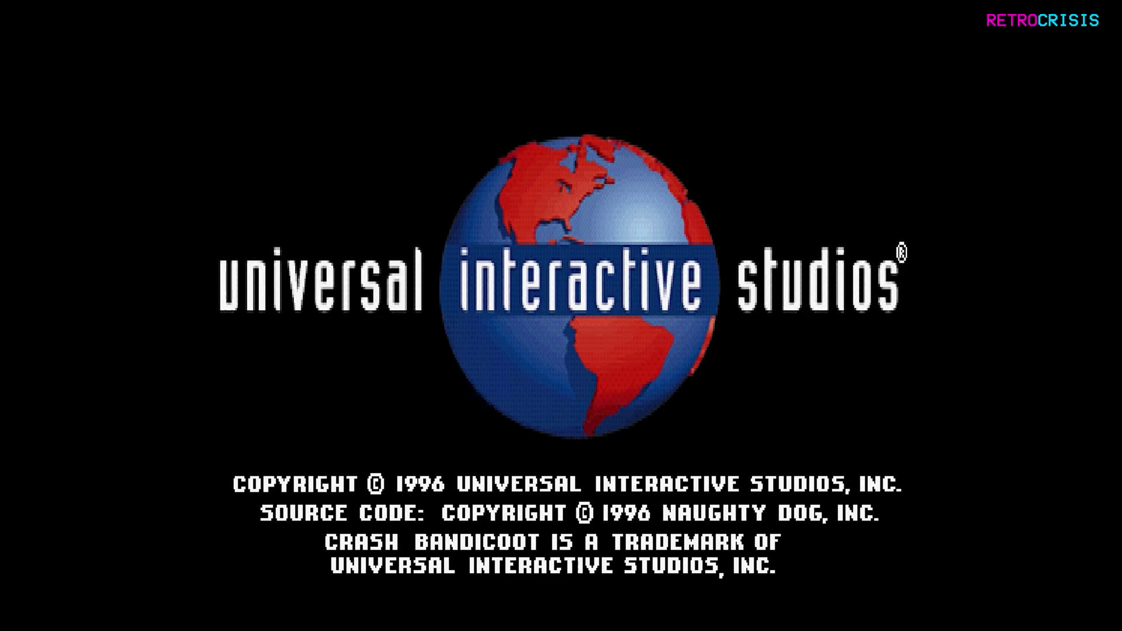
key("F1")
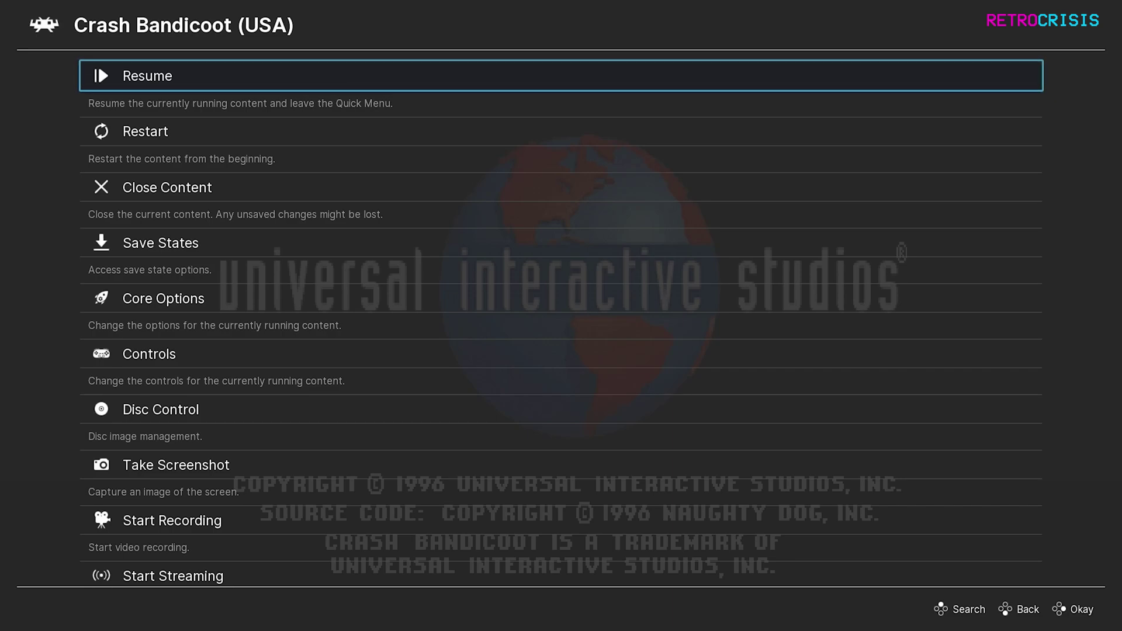
Look through the Core Options, then use Close Content to end Crash Bandicoot.
key("Down")
key("Down")
key("Down")
key("Down")
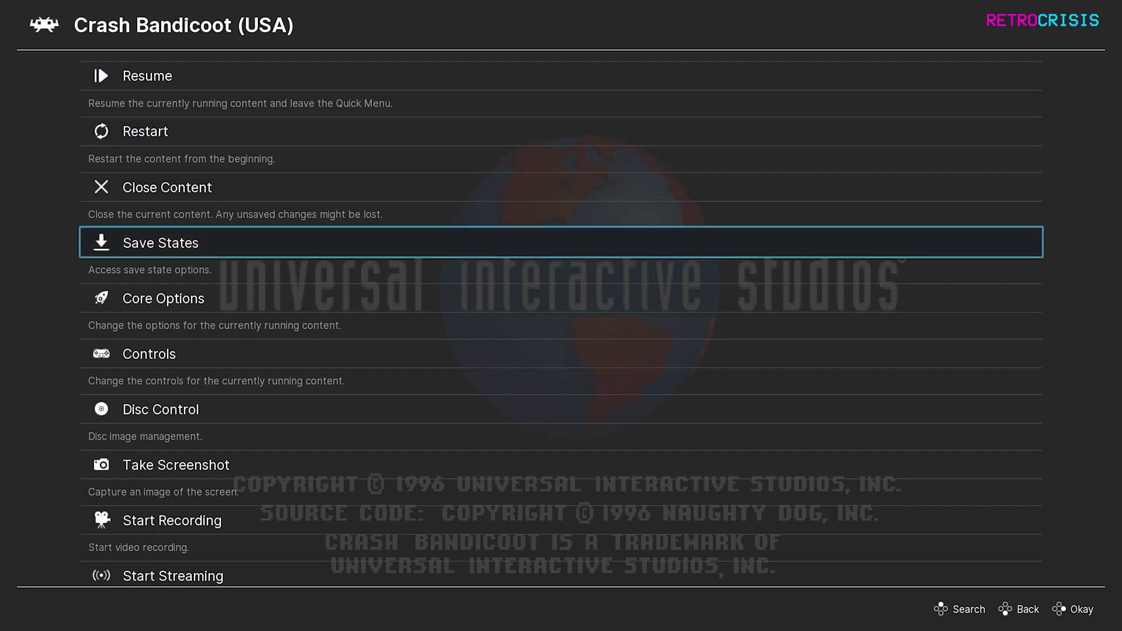
key("Return")
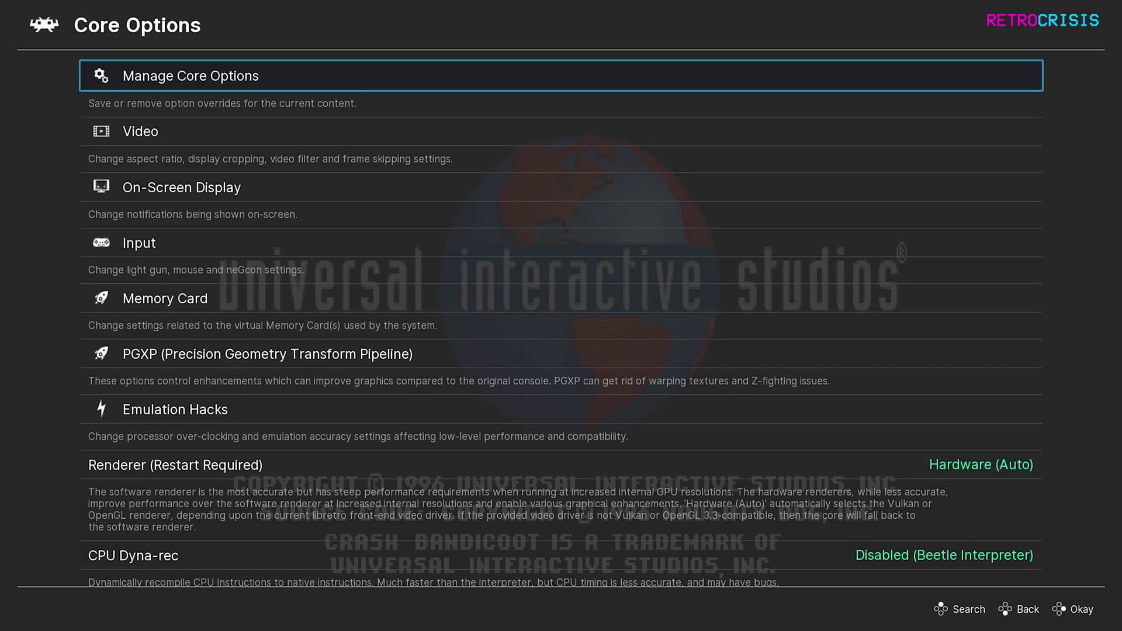
key("BackSpace")
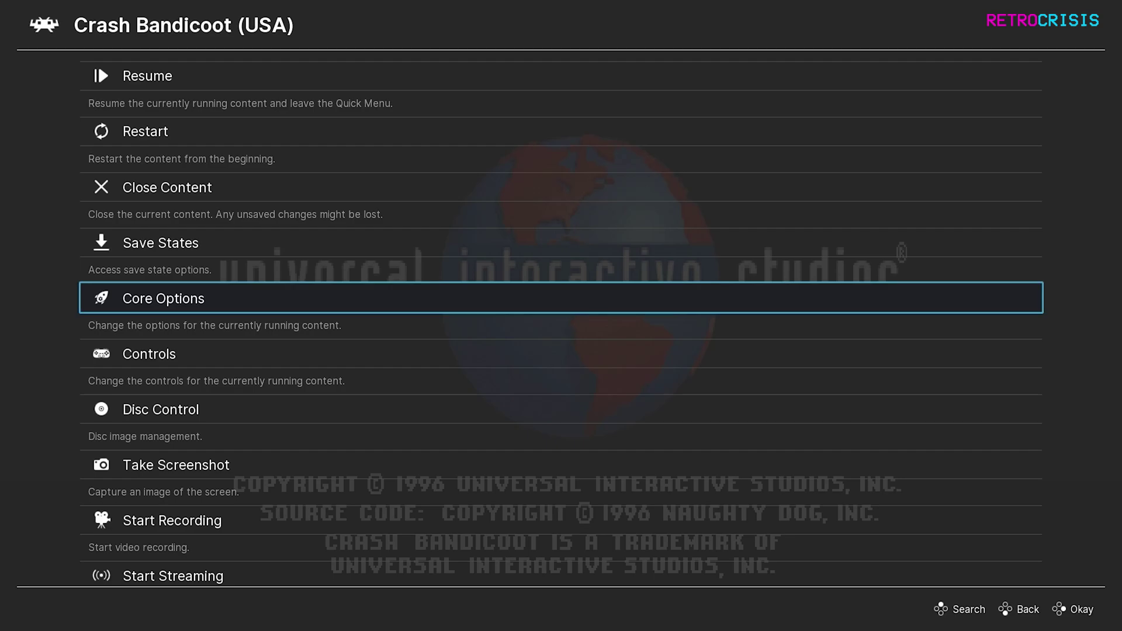
key("Up")
key("Up")
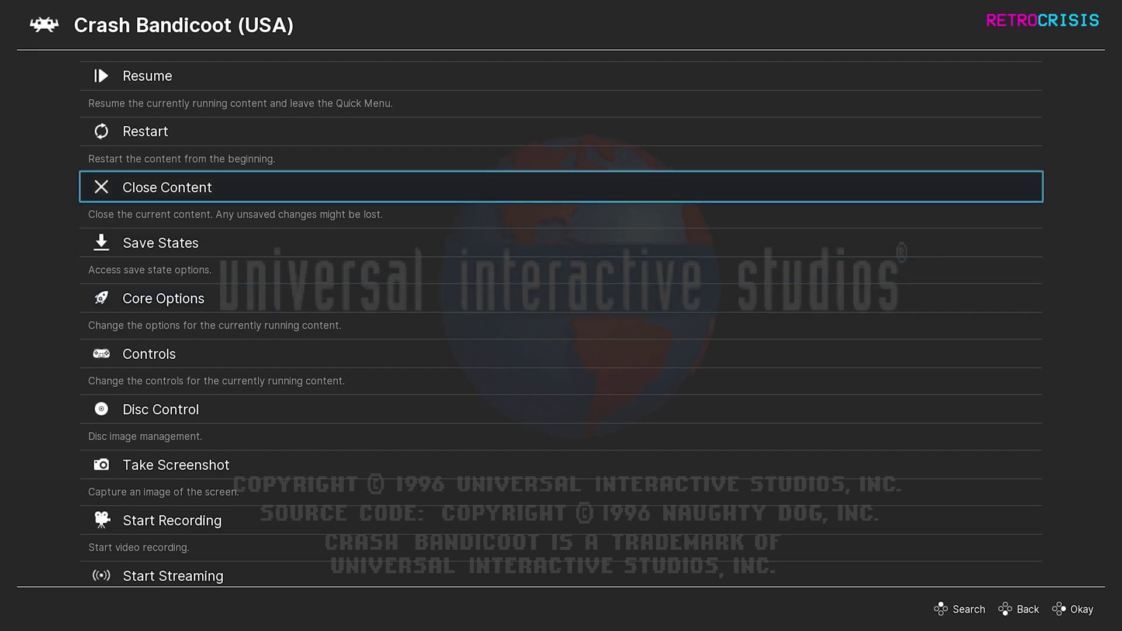
key("Return")
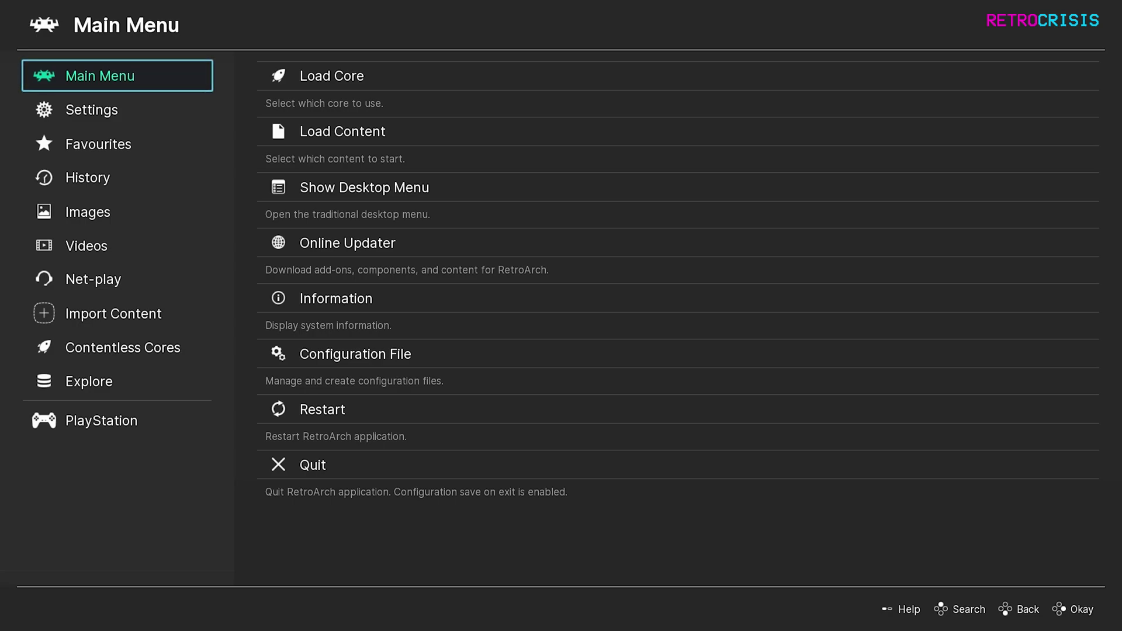
Review History and the PlayStation playlist, then quit RetroArch from the Main Menu.
left_click(87, 177)
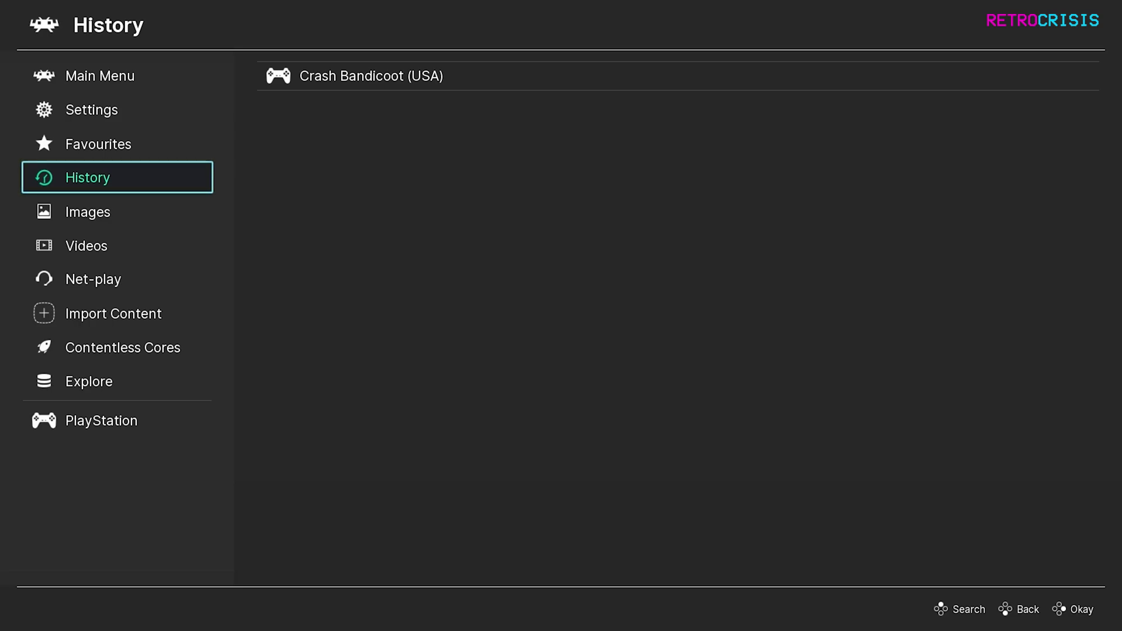
key("Down")
key("Down")
key("Down")
key("Down")
key("Down")
key("Down")
key("Down")
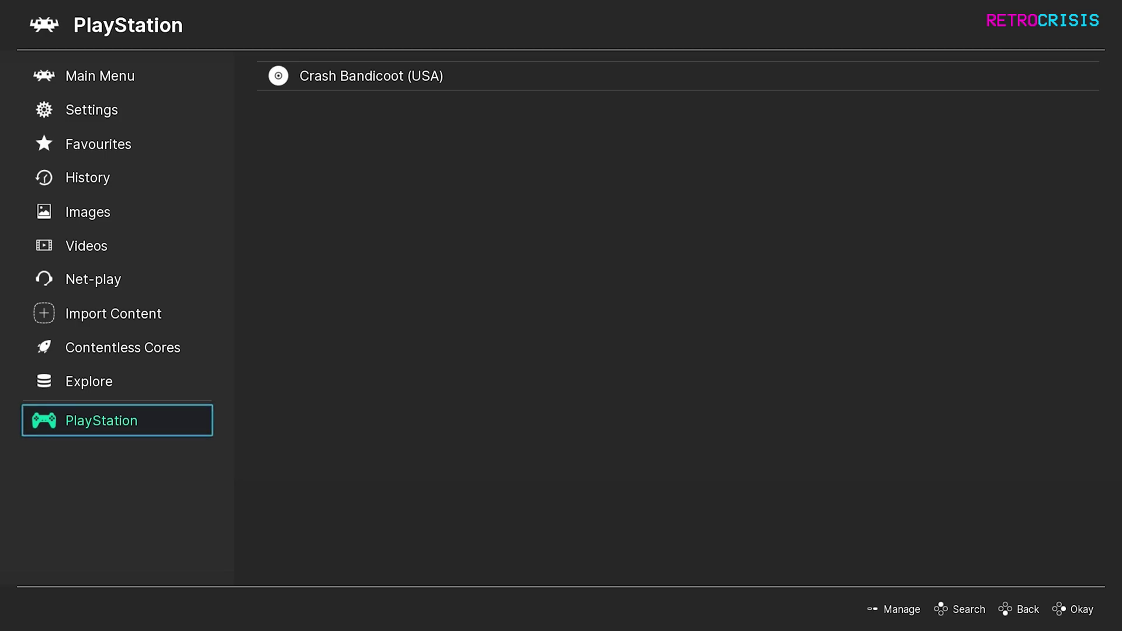
key("Up")
key("Up")
key("Up")
key("Up")
key("Up")
key("Up")
key("Up")
key("Up")
key("Up")
key("Up")
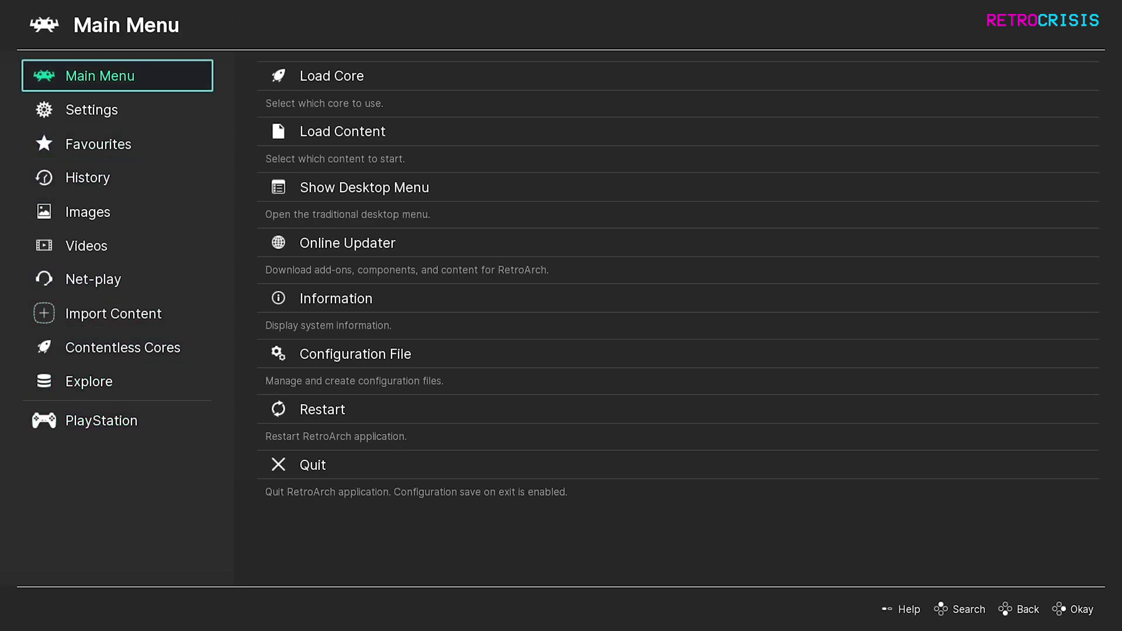
key("Right")
key("Up")
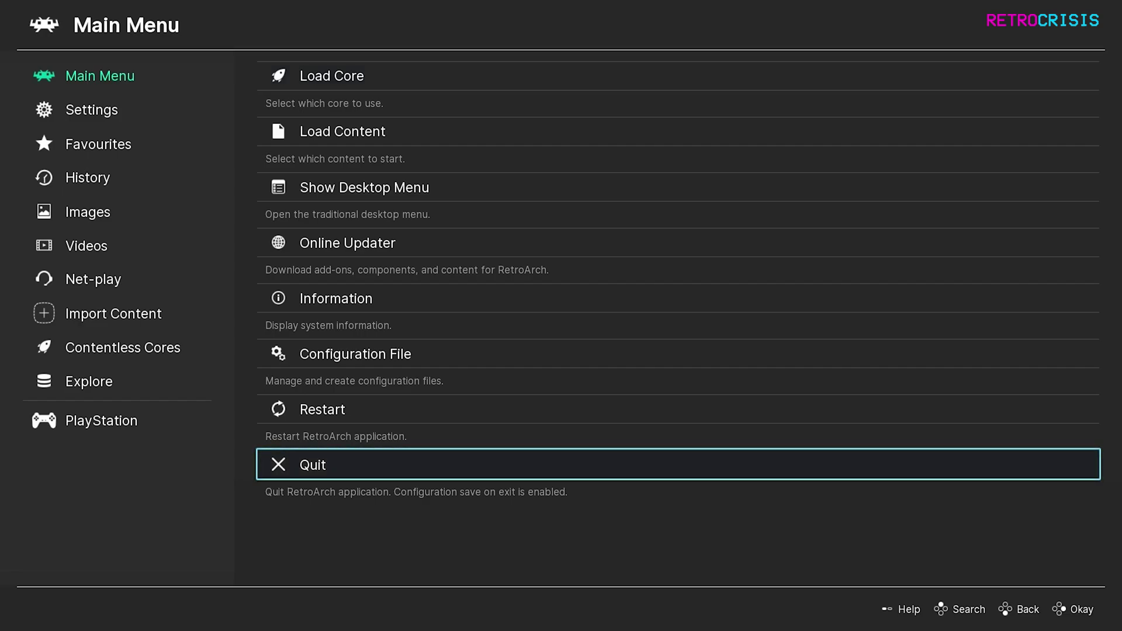
key("Return")
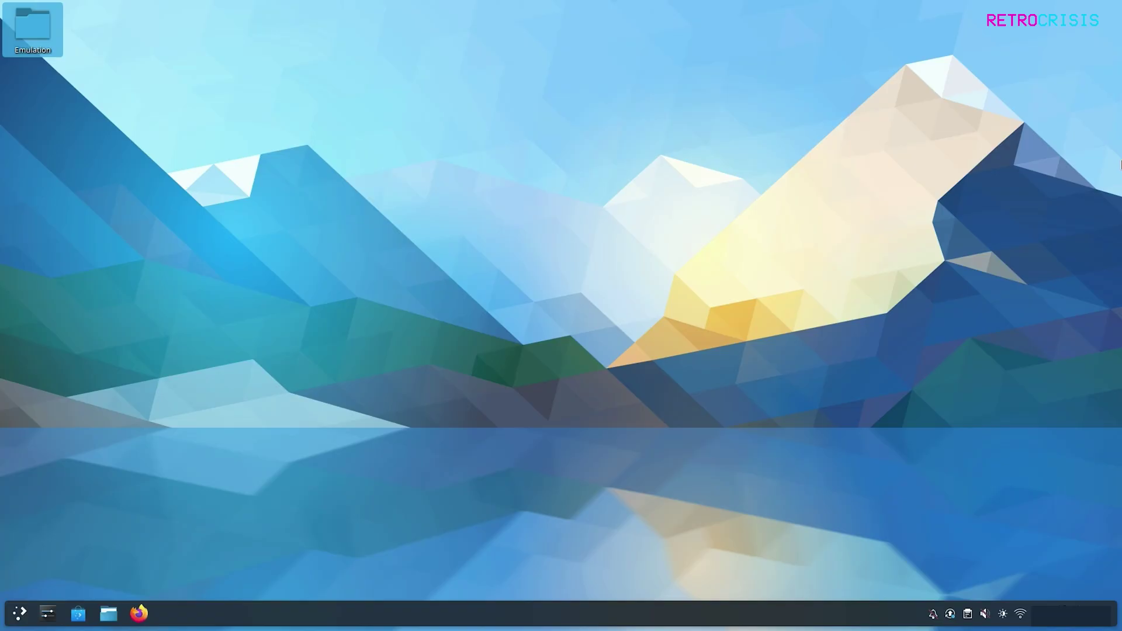